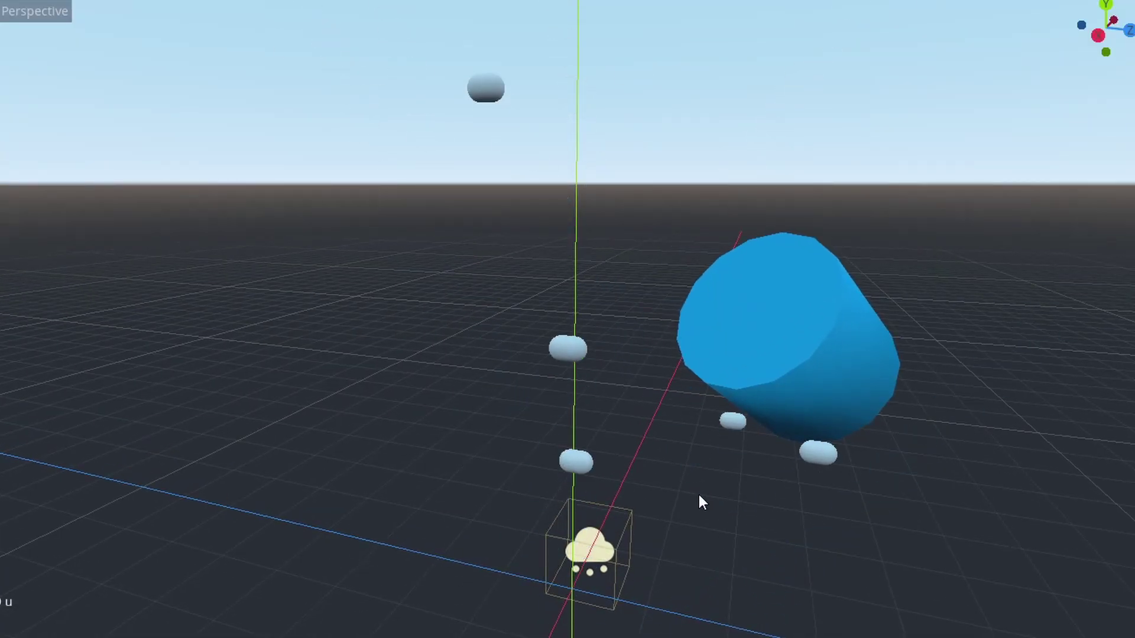
pyautogui.keyDown('shift'); pyautogui.moveTo(698, 502); pyautogui.dragTo(689, 442, button='middle'); pyautogui.keyUp('shift')
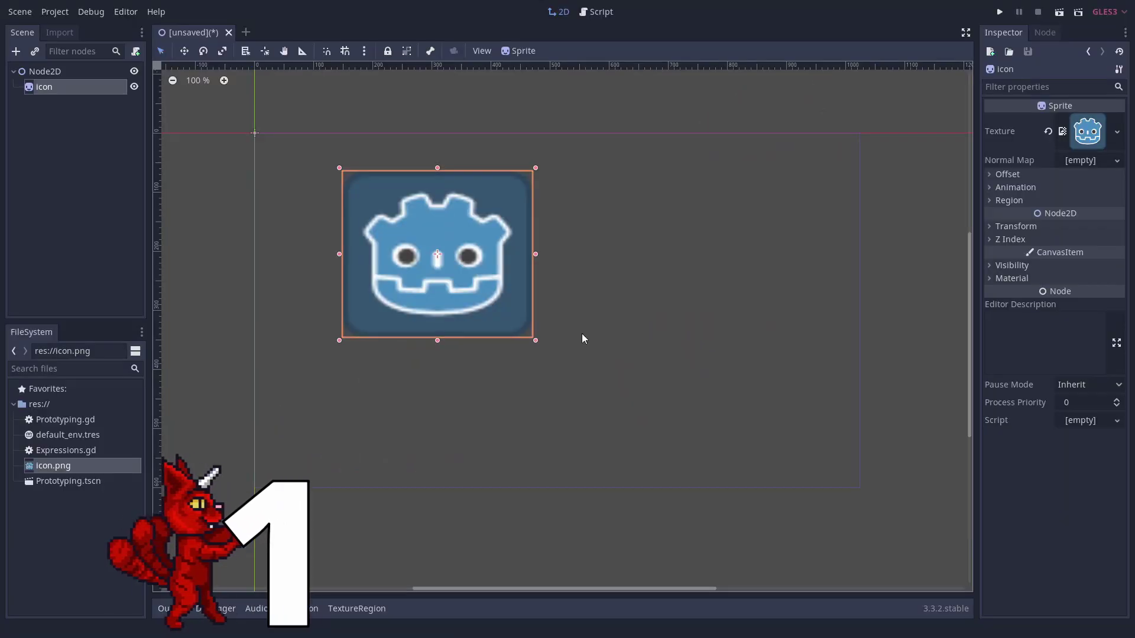
# Rescale the icon sprite with inline math, multiplying its X scale by 1.5 and dividing its Y scale by 1.5
pyautogui.click(1030, 231)
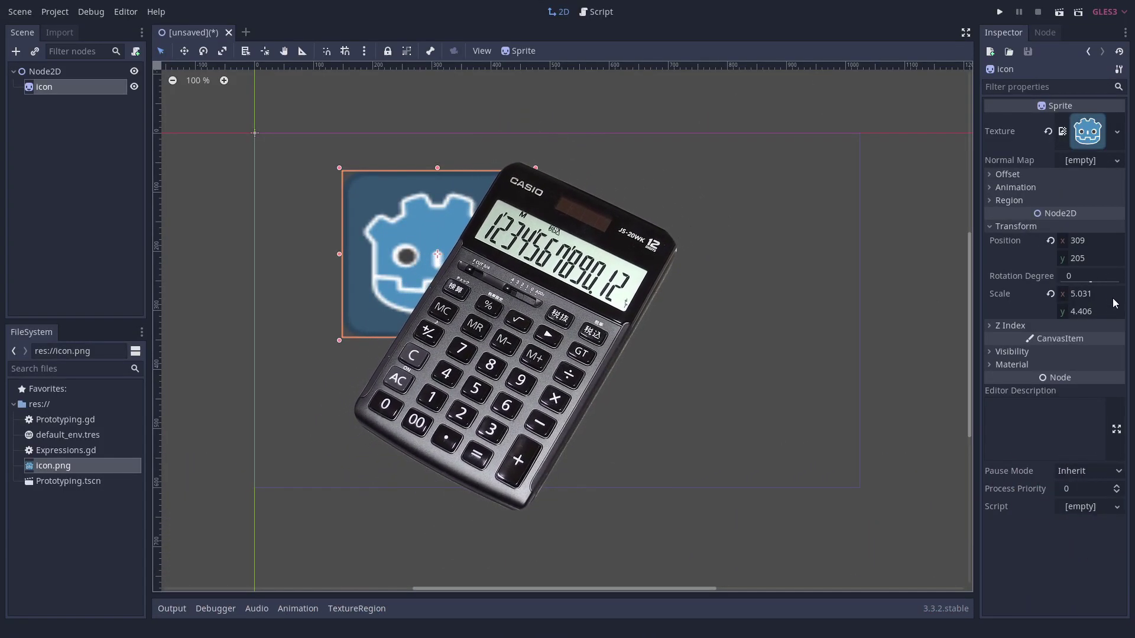
pyautogui.click(1114, 300)
pyautogui.press('End')
pyautogui.write('*1')
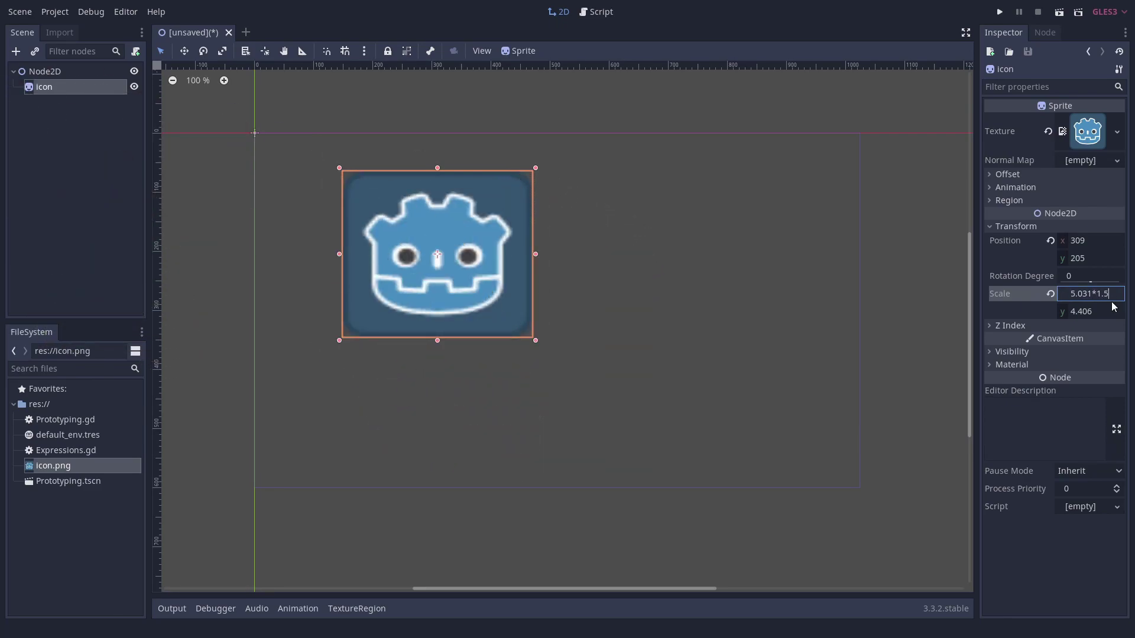
pyautogui.write('.5')
pyautogui.press('Return')
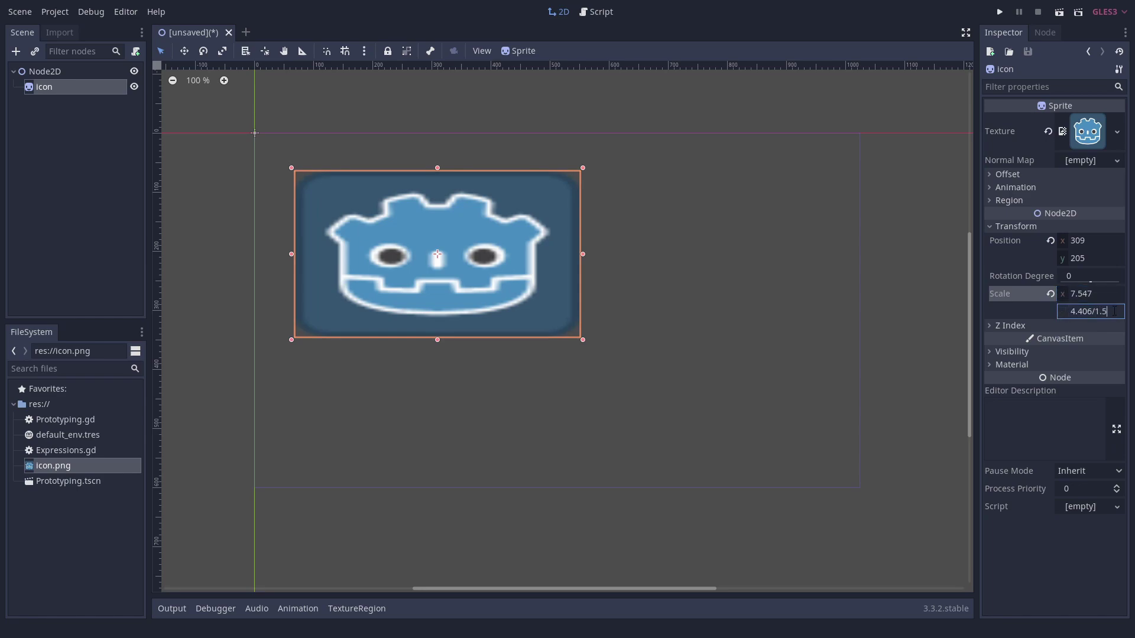
pyautogui.press('Return')
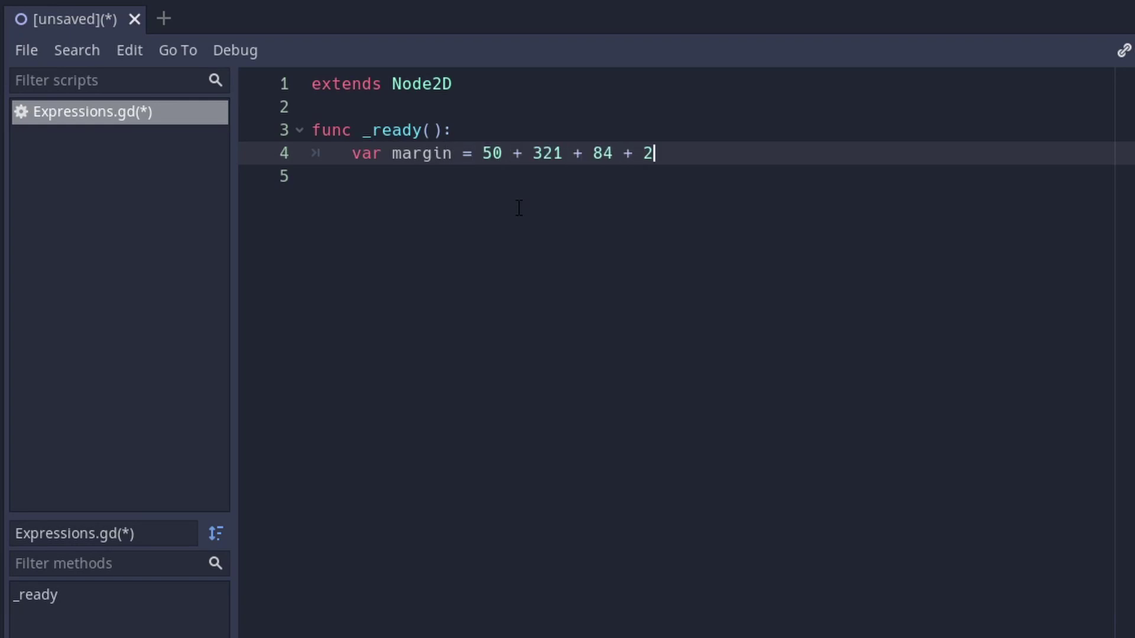
# Evaluate the sum assigned to the margin variable in place in Expressions.gd
pyautogui.hotkey('ctrl', 'shift', 'Left')
pyautogui.hotkey('ctrl', 'shift', 'Left')
pyautogui.hotkey('ctrl', 'shift', 'Left')
pyautogui.hotkey('ctrl', 'shift', 'Left')
pyautogui.hotkey('ctrl', 'shift', 'Left')
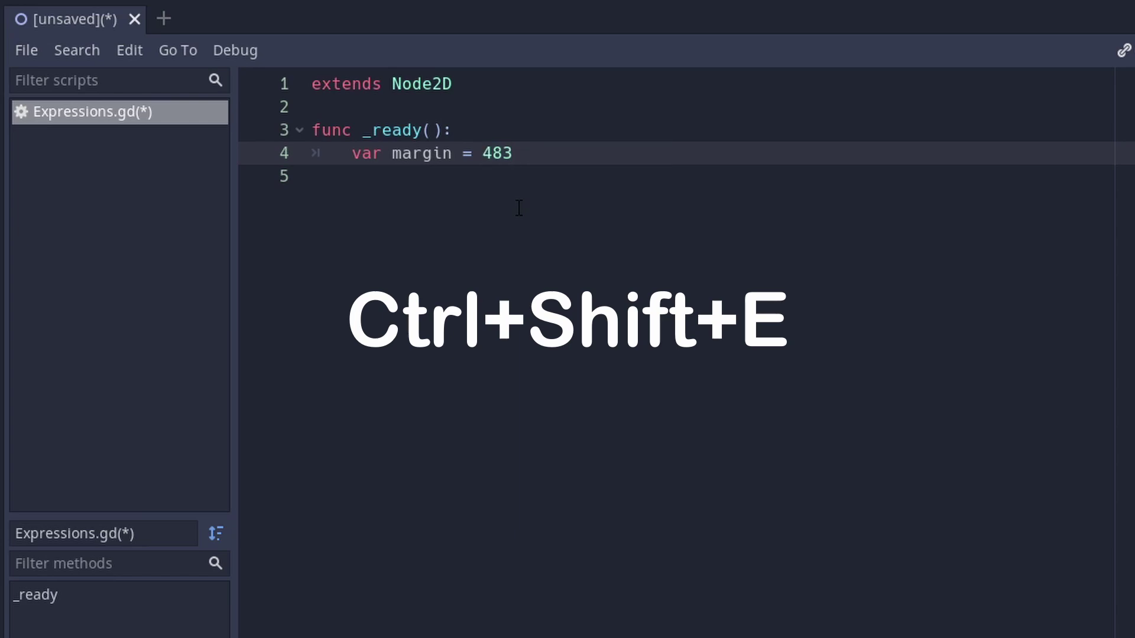
# Replace the margin assignment with angle = deg2rad(30) and evaluate the expression in place
pyautogui.hotkey('ctrl', 'BackSpace')
pyautogui.hotkey('ctrl', 'BackSpace')
pyautogui.hotkey('ctrl', 'BackSpace')
pyautogui.write('angle = deg')
pyautogui.press('Return')
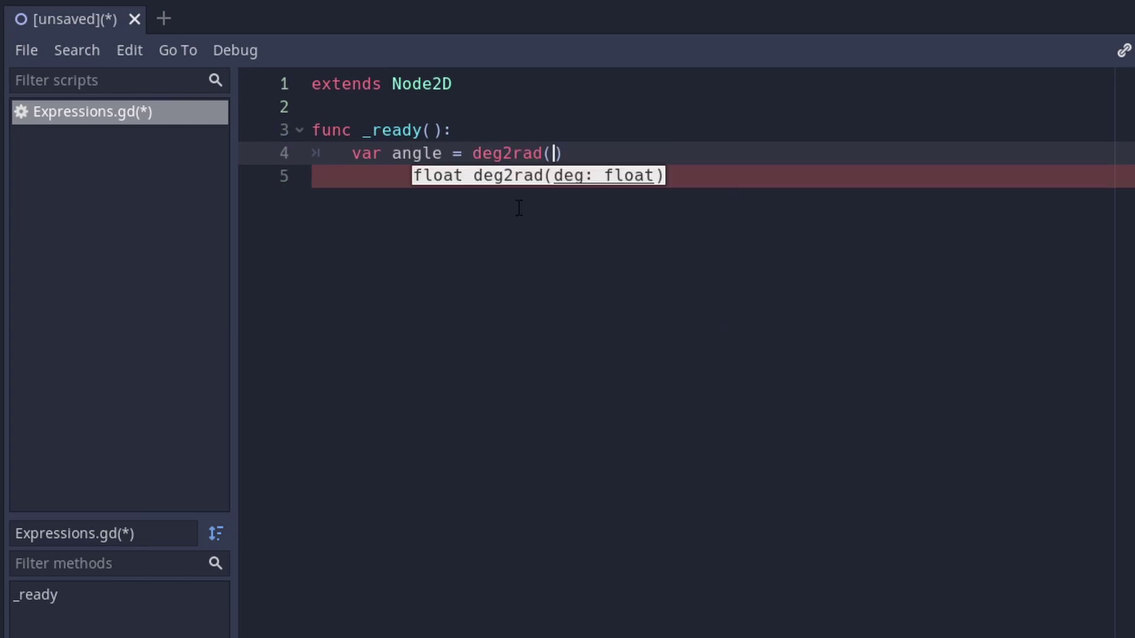
pyautogui.write('30')
pyautogui.hotkey('ctrl', 'shift', 'e')
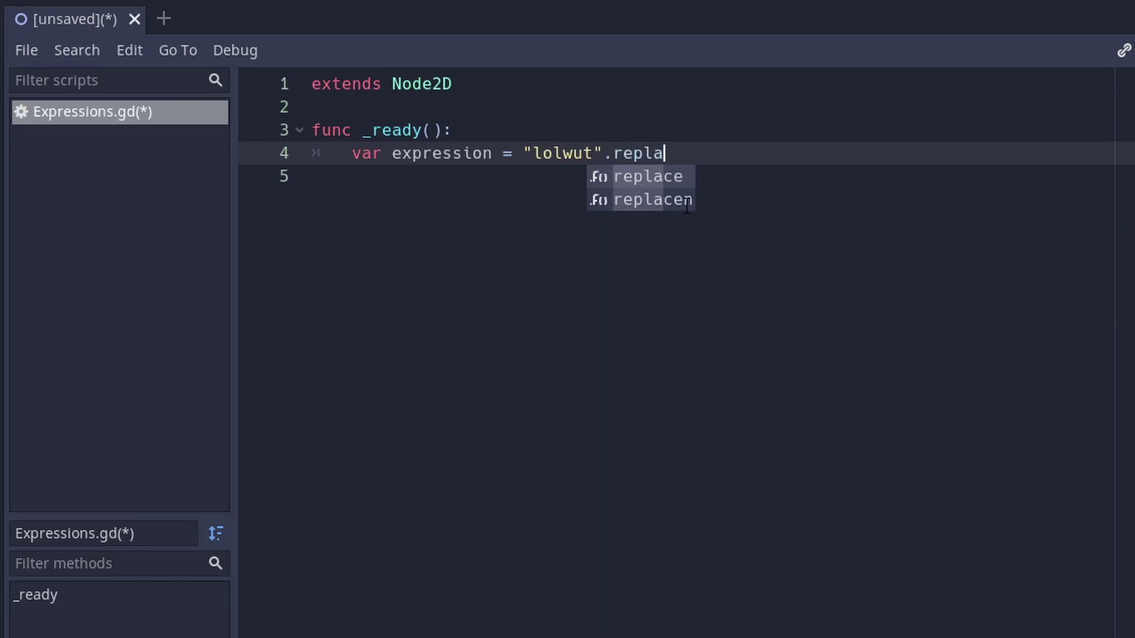
# Complete the expression variable as "lolwut".replace("lol", "kek") and evaluate the string call in place
pyautogui.press('Return')
pyautogui.write('"lolwut".replace(')
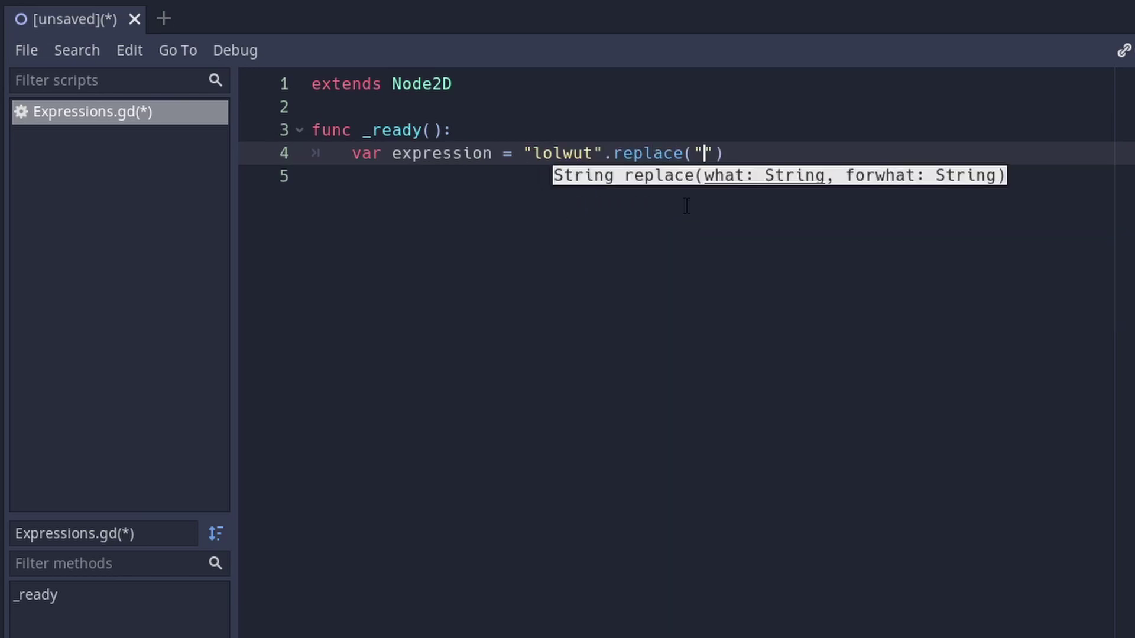
pyautogui.write('ool", "kek')
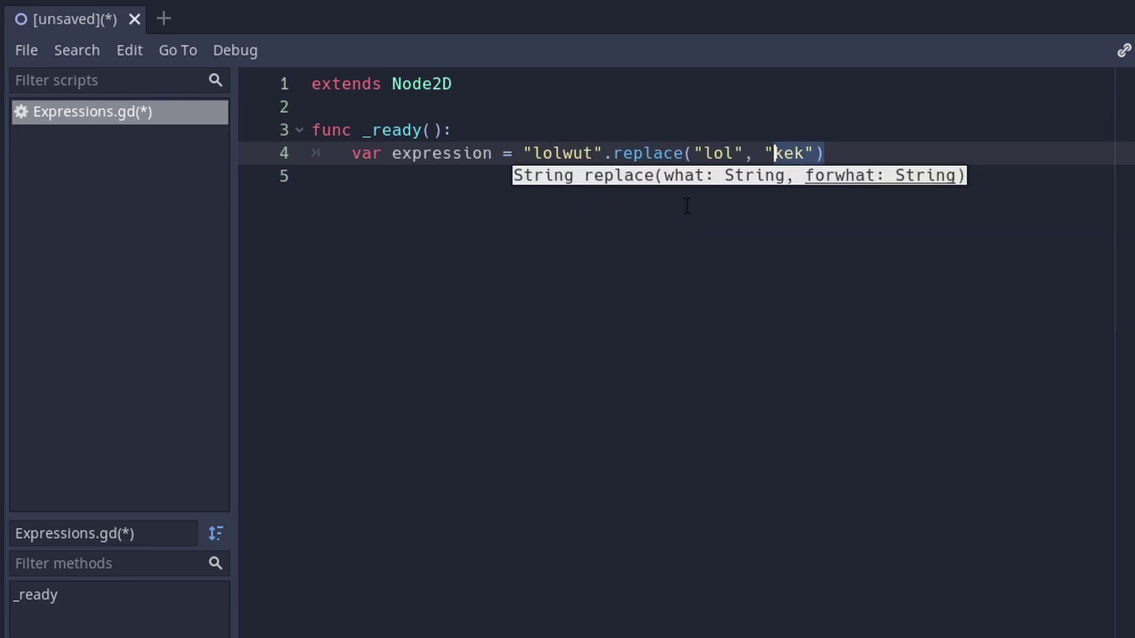
pyautogui.press('End')
pyautogui.hotkey('ctrl', 'shift', 'Left')
pyautogui.hotkey('ctrl', 'shift', 'Left')
pyautogui.hotkey('ctrl', 'shift', 'Left')
pyautogui.hotkey('ctrl', 'shift', 'Left')
pyautogui.hotkey('ctrl', 'shift', 'Left')
pyautogui.hotkey('ctrl', 'shift', 'Left')
pyautogui.hotkey('ctrl', 'shift', 'Left')
pyautogui.hotkey('ctrl', 'shift', 'Left')
pyautogui.hotkey('ctrl', 'shift', 'e')
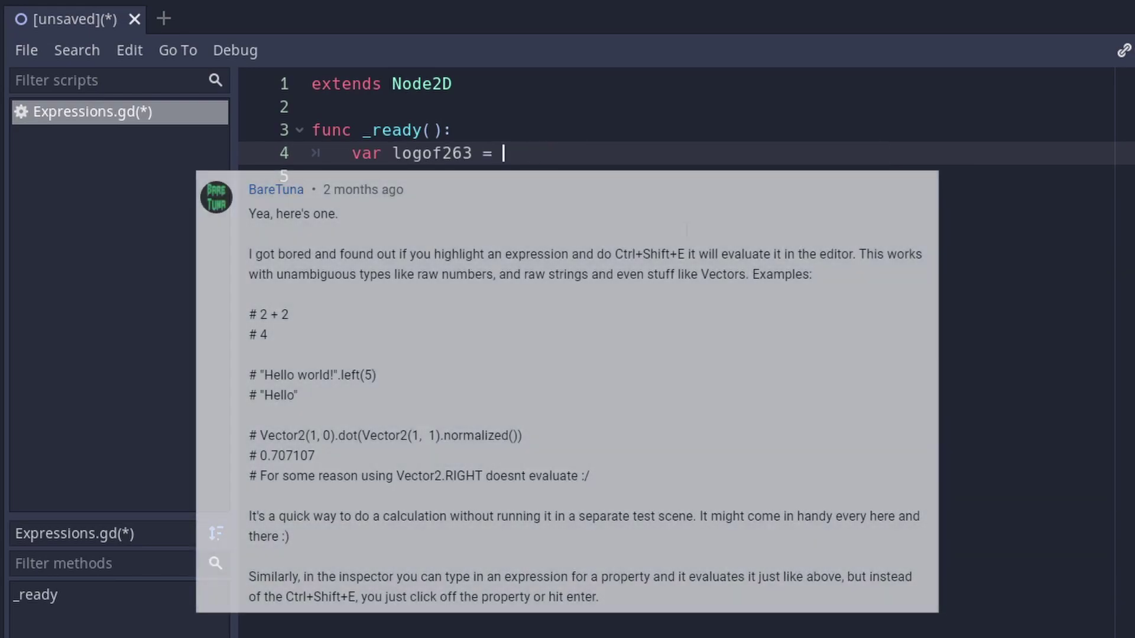
# Start a log() call as the value of the logof263 variable
pyautogui.write('log(')
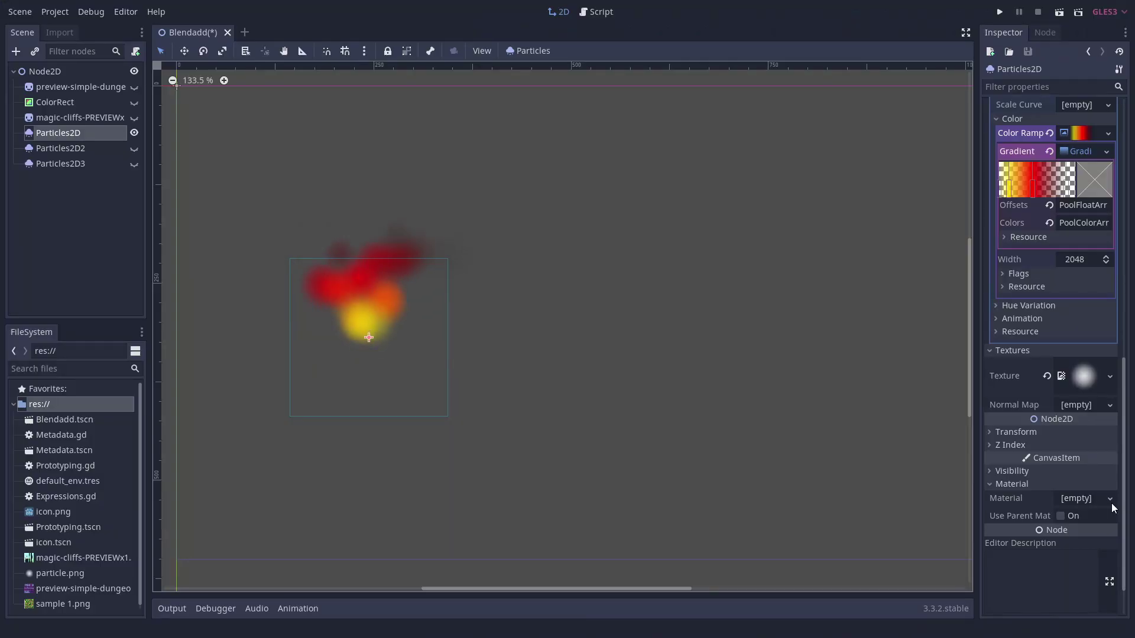
# Assign a new CanvasItemMaterial to the Particles2D node
pyautogui.click(1109, 500)
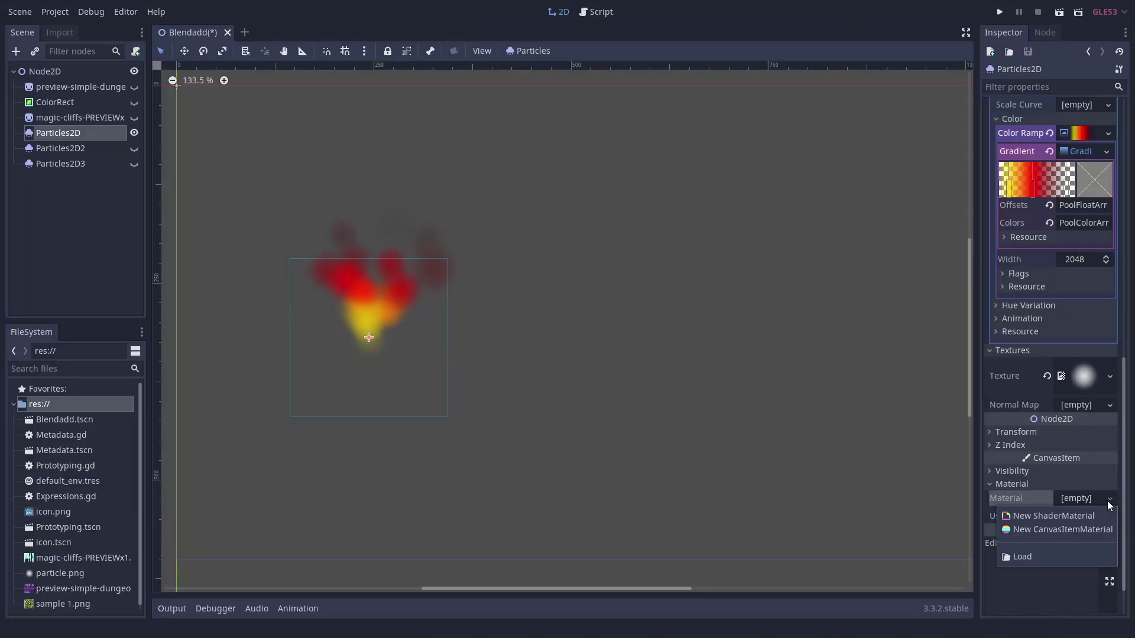
pyautogui.click(1098, 529)
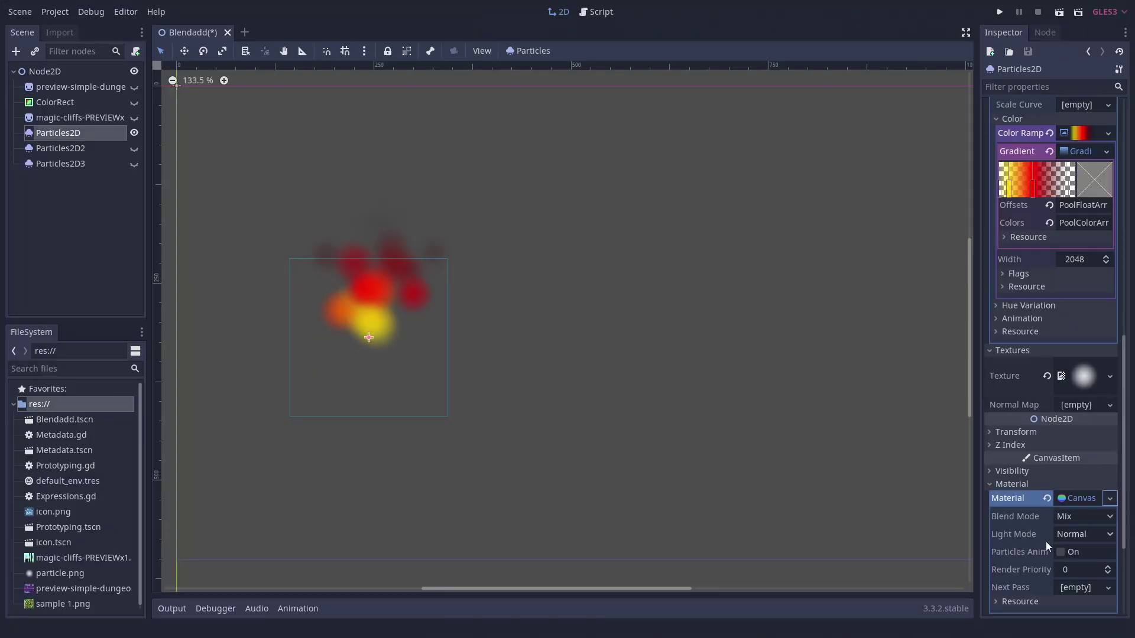
# Make Particles2D2 visible, select it and open the settings of its canvas item material
pyautogui.click(135, 148)
pyautogui.click(602, 339)
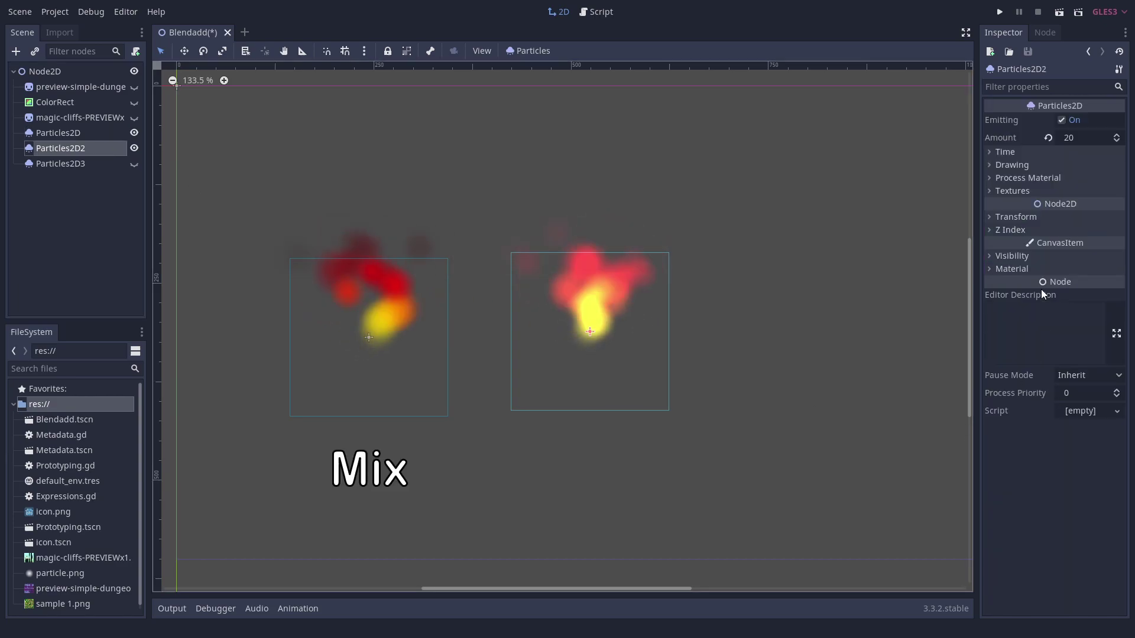
pyautogui.click(1012, 269)
pyautogui.click(1074, 284)
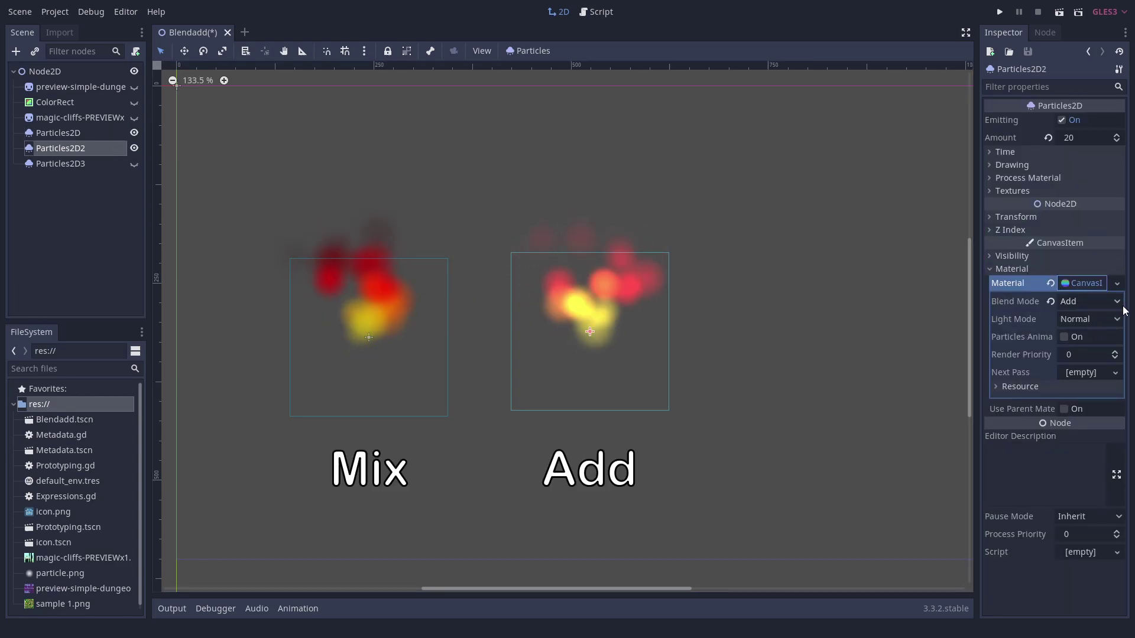
# Show the dungeon background behind the particles and briefly preview the magic cliffs background
pyautogui.click(134, 87)
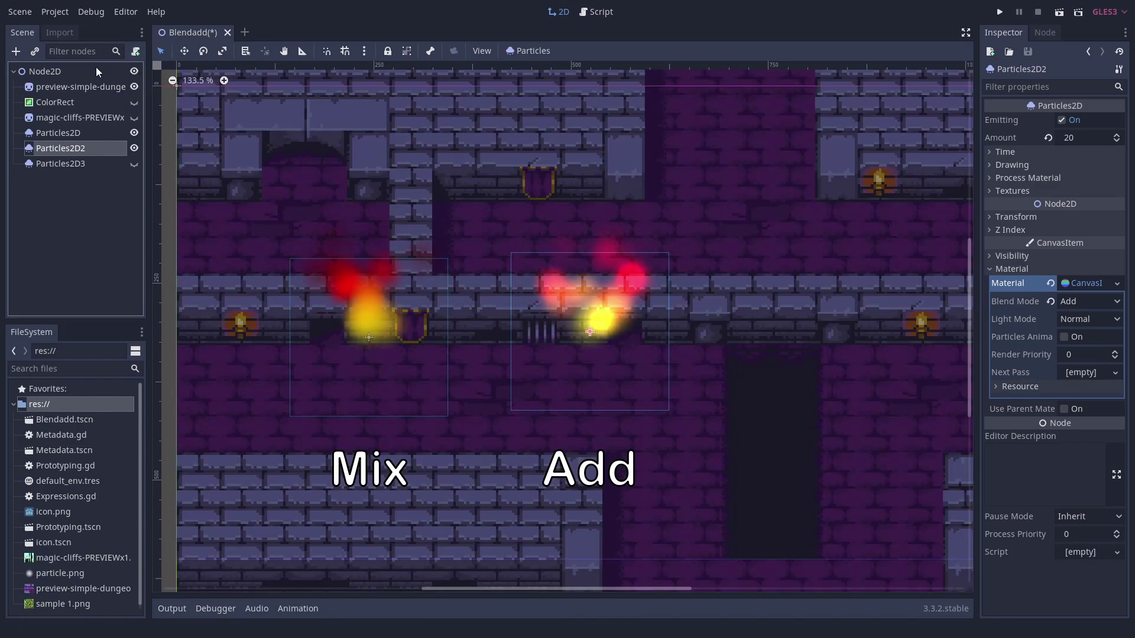
pyautogui.click(112, 102)
pyautogui.click(134, 117)
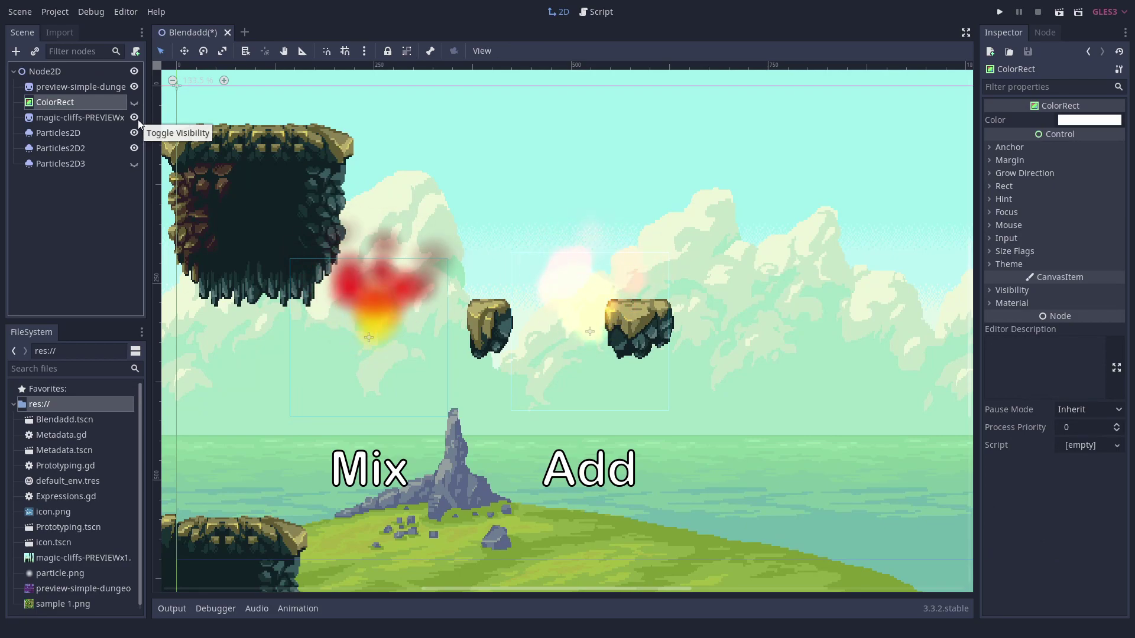
pyautogui.click(135, 118)
# Show the white ColorRect and move it across the canvas behind the particle effects
pyautogui.click(134, 102)
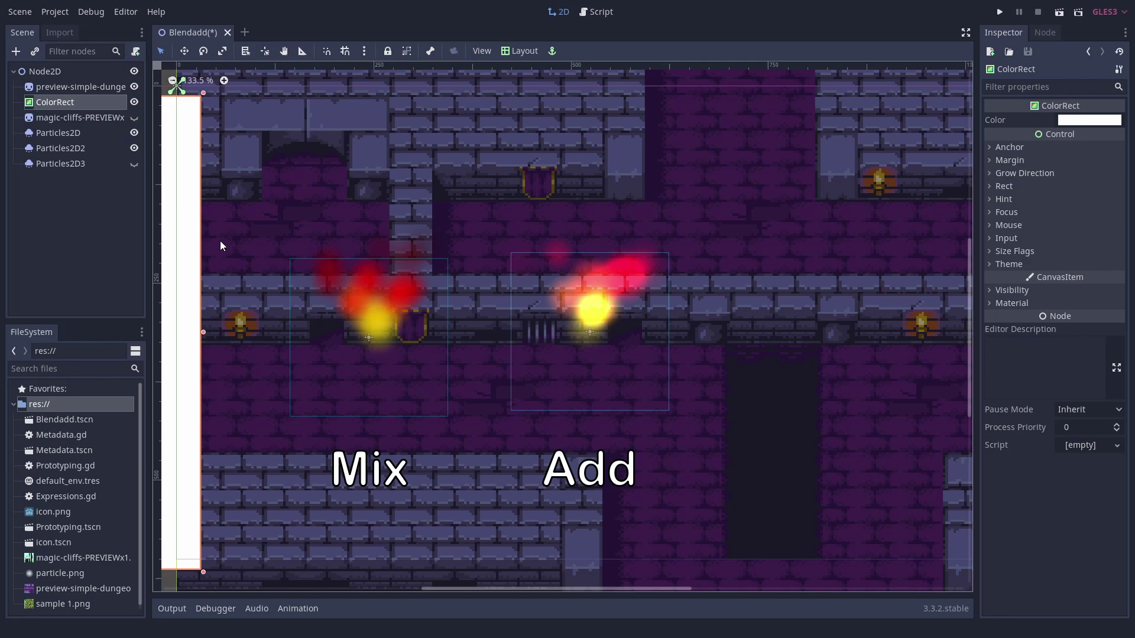
pyautogui.moveTo(221, 246); pyautogui.dragTo(710, 215)
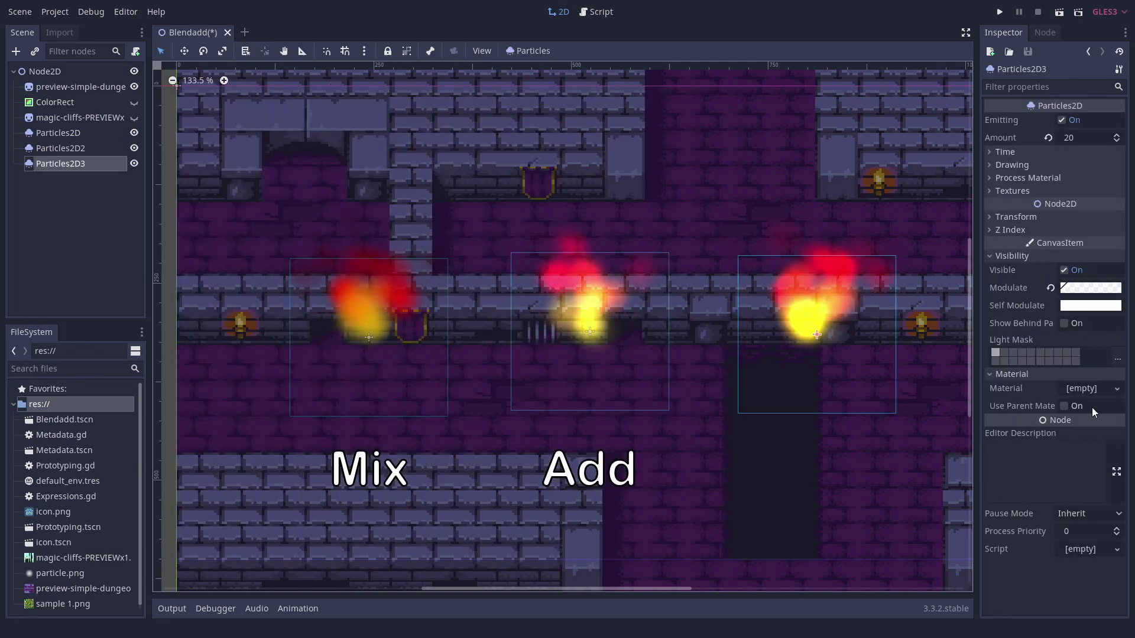
# Switch the Modulate color of Particles2D3 to Raw mode
pyautogui.click(1101, 288)
pyautogui.click(971, 262)
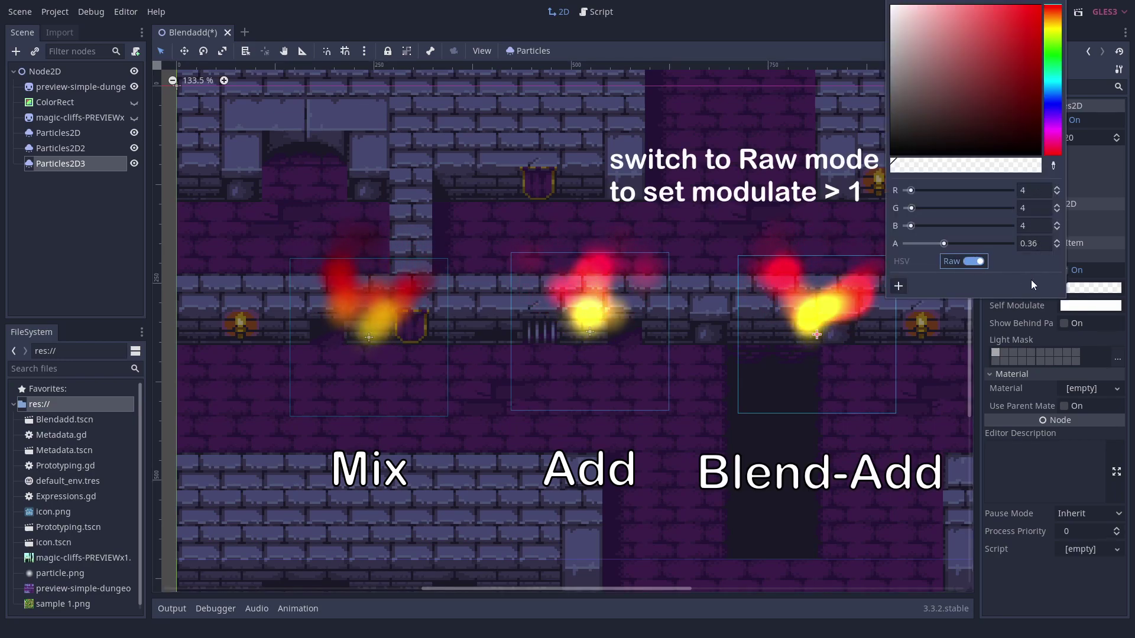
pyautogui.click(645, 381)
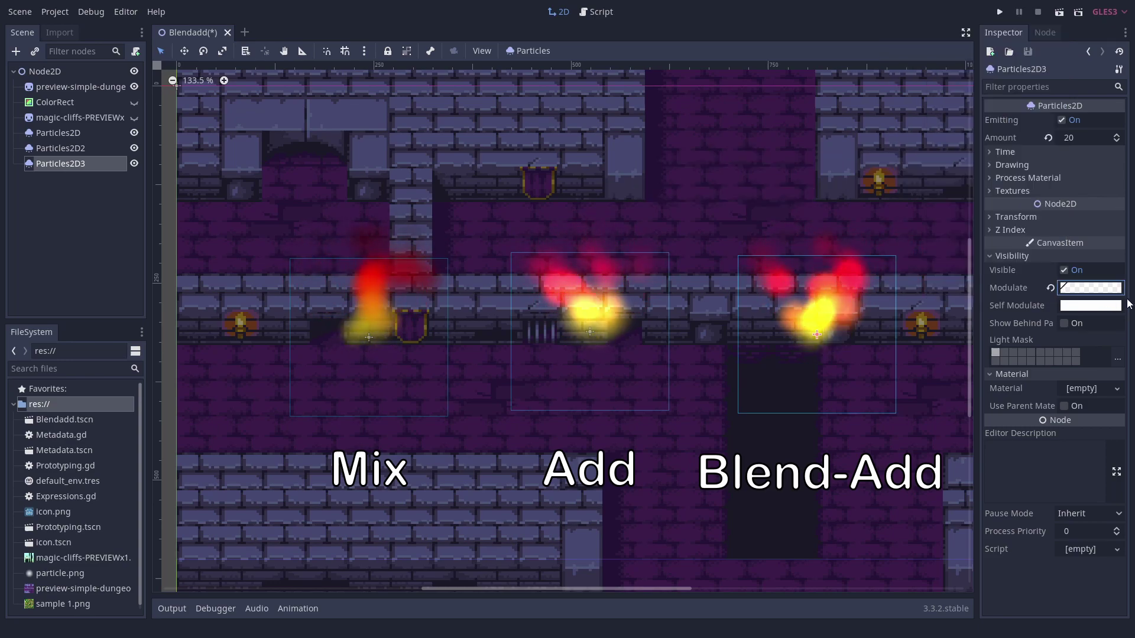
# Compare the three particle effects over the white ColorRect, then hide it and switch on the magic cliffs background
pyautogui.click(134, 102)
pyautogui.click(529, 162)
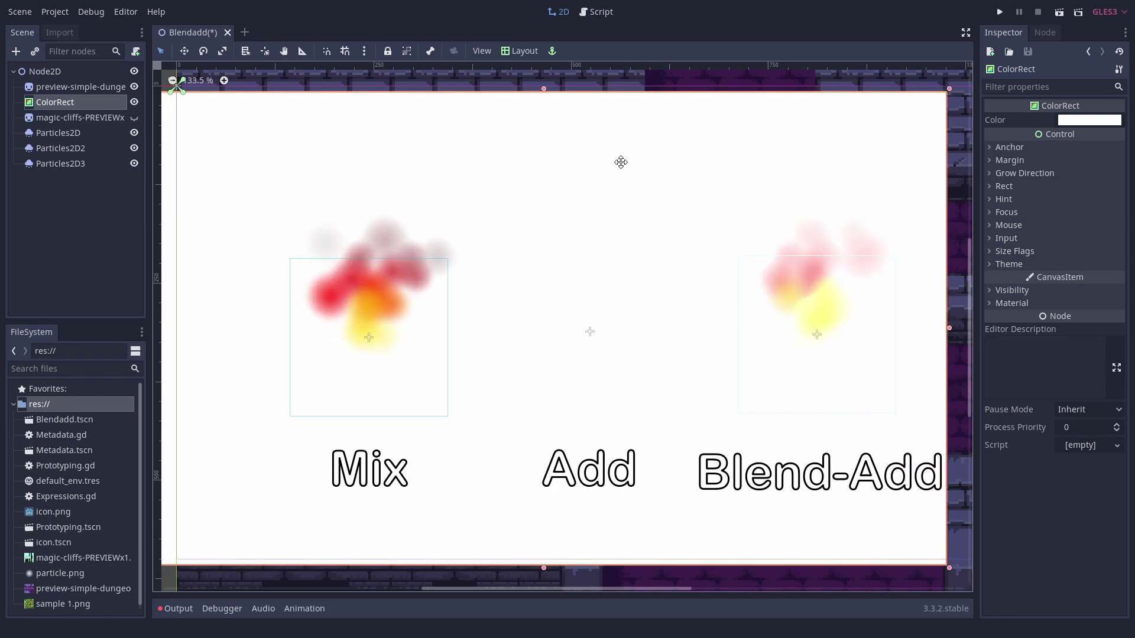
pyautogui.click(134, 101)
pyautogui.click(139, 116)
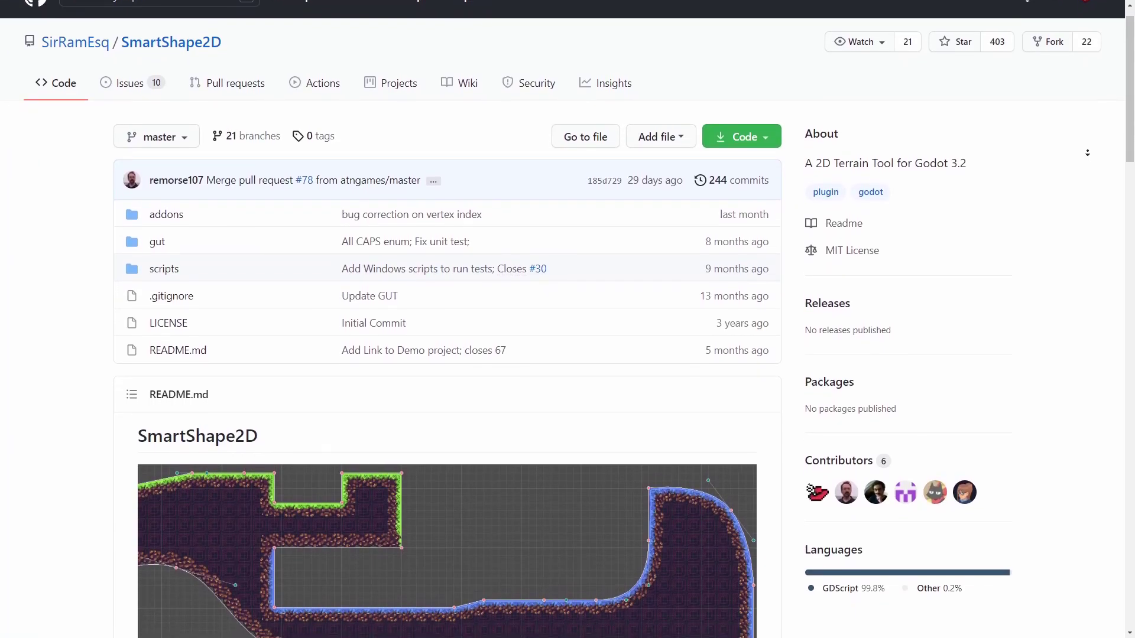
# Look through the SmartShape2D repository page down to the README's preview images
pyautogui.scroll(-1, 568, 319)
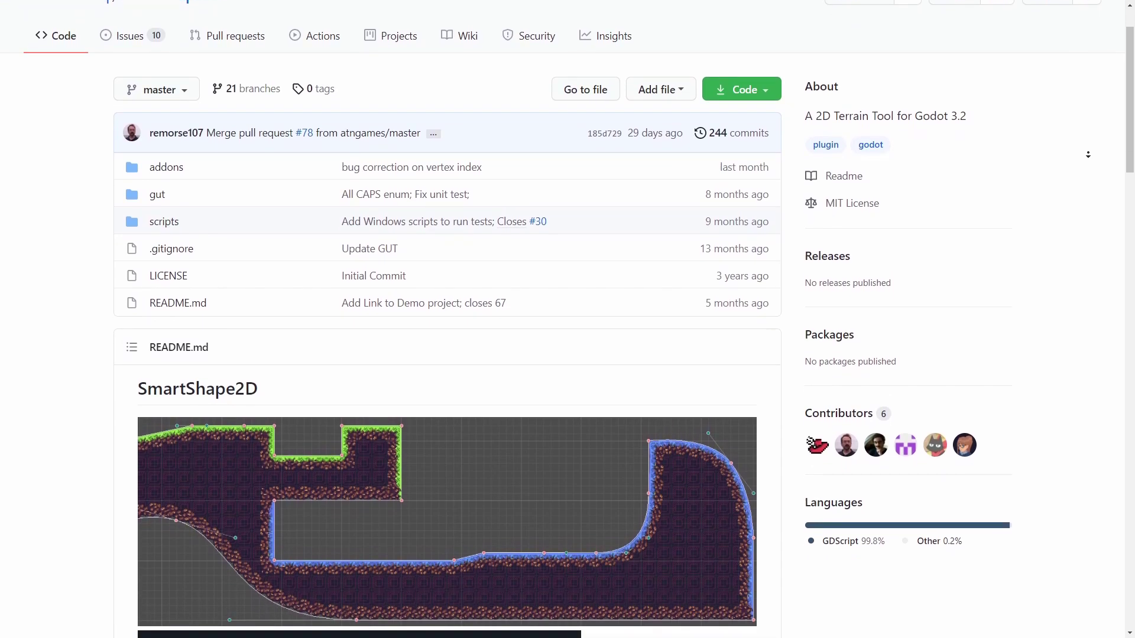
pyautogui.scroll(-1, 1088, 155)
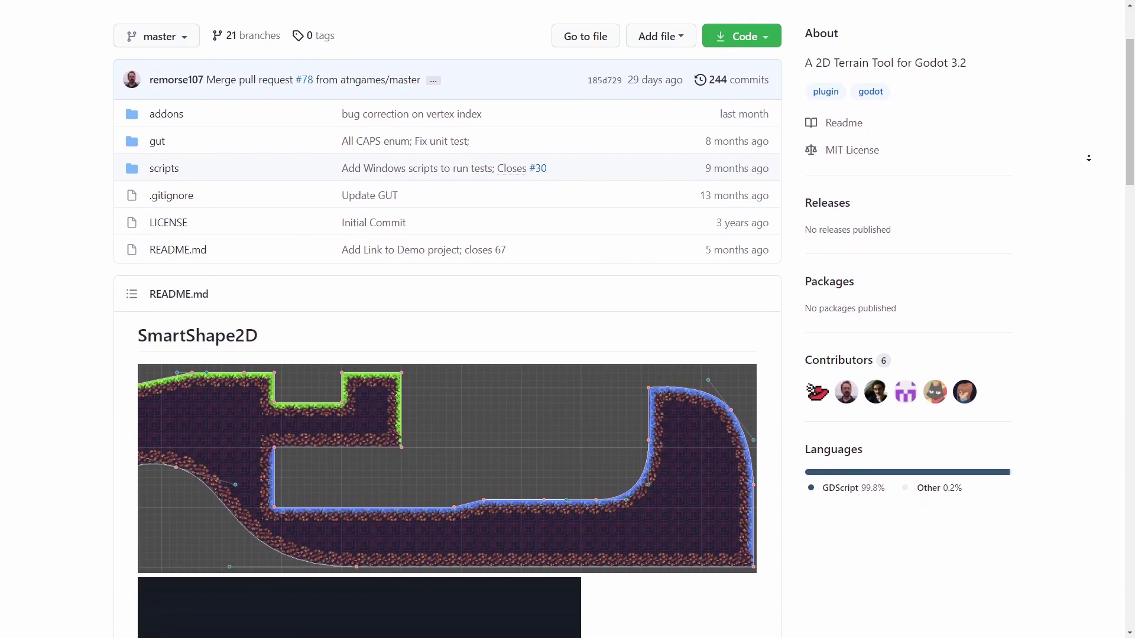
pyautogui.scroll(-2, 1089, 157)
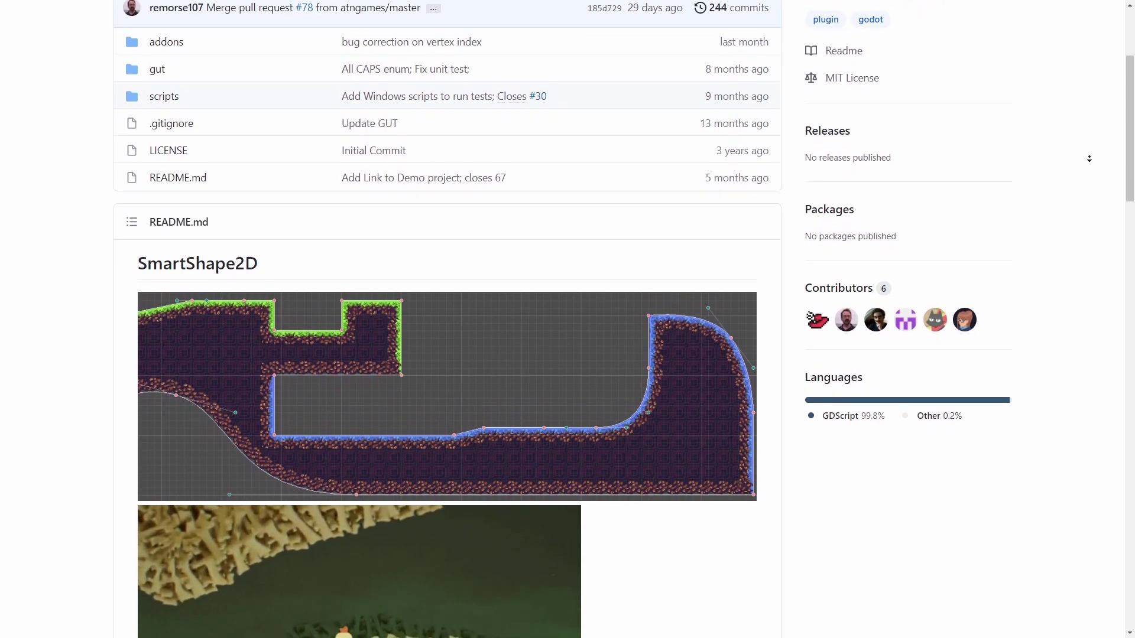
pyautogui.scroll(-2, 1089, 159)
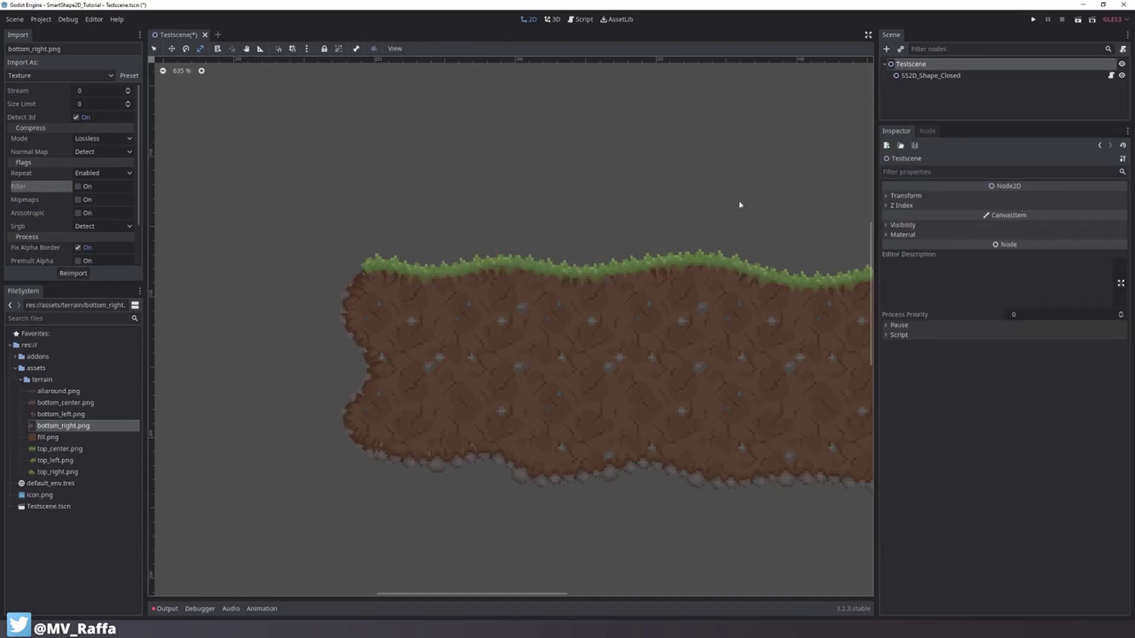
pyautogui.scroll(-3, 544, 253)
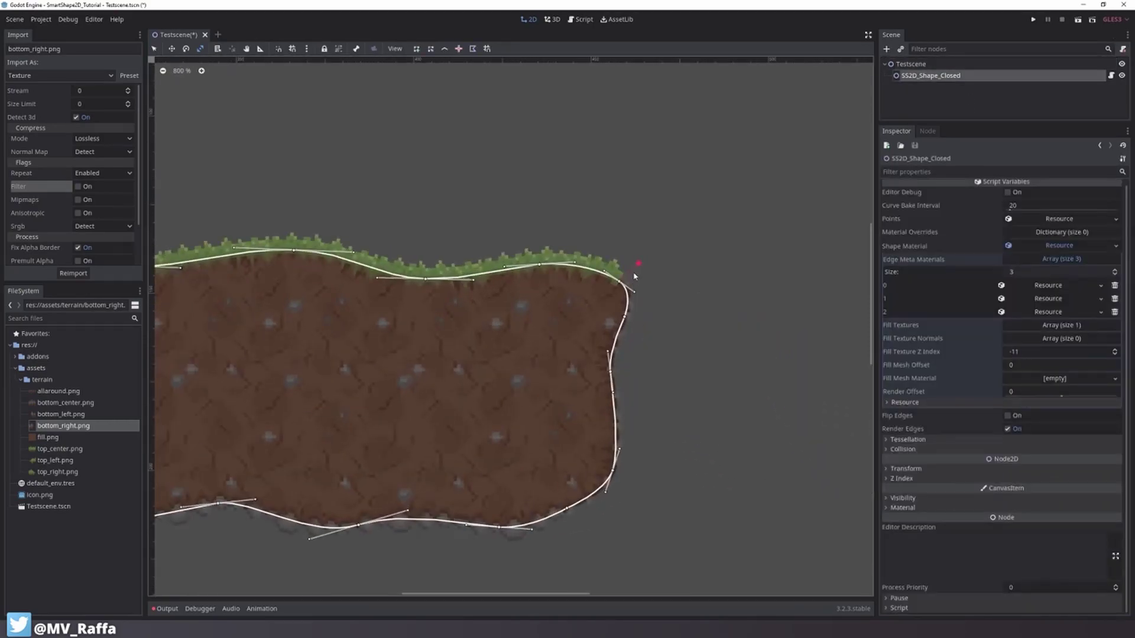
pyautogui.scroll(1, 634, 276)
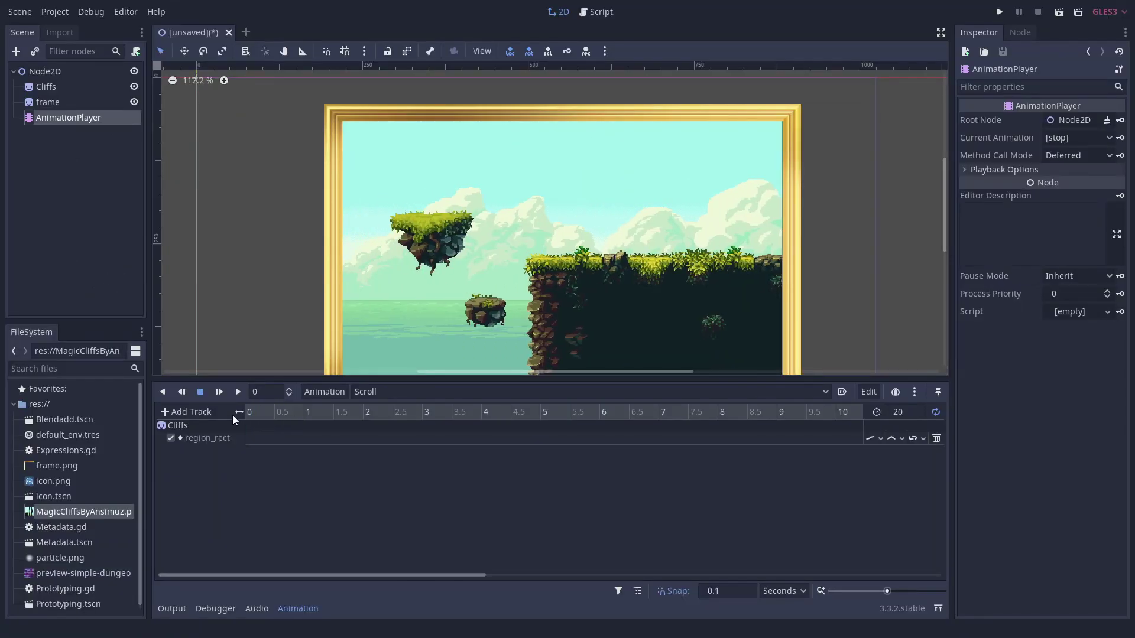
# Shift the Cliffs sprite's region rect X to about 10 to test scrolling, then reset it to 0
pyautogui.click(37, 87)
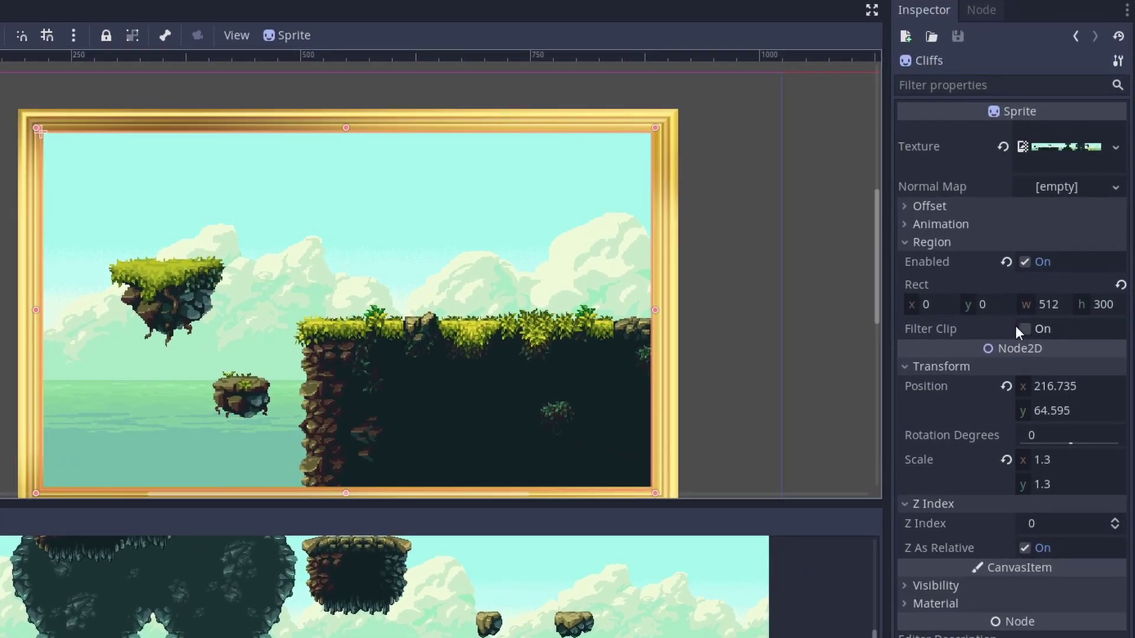
pyautogui.moveTo(933, 305); pyautogui.dragTo(978, 305)
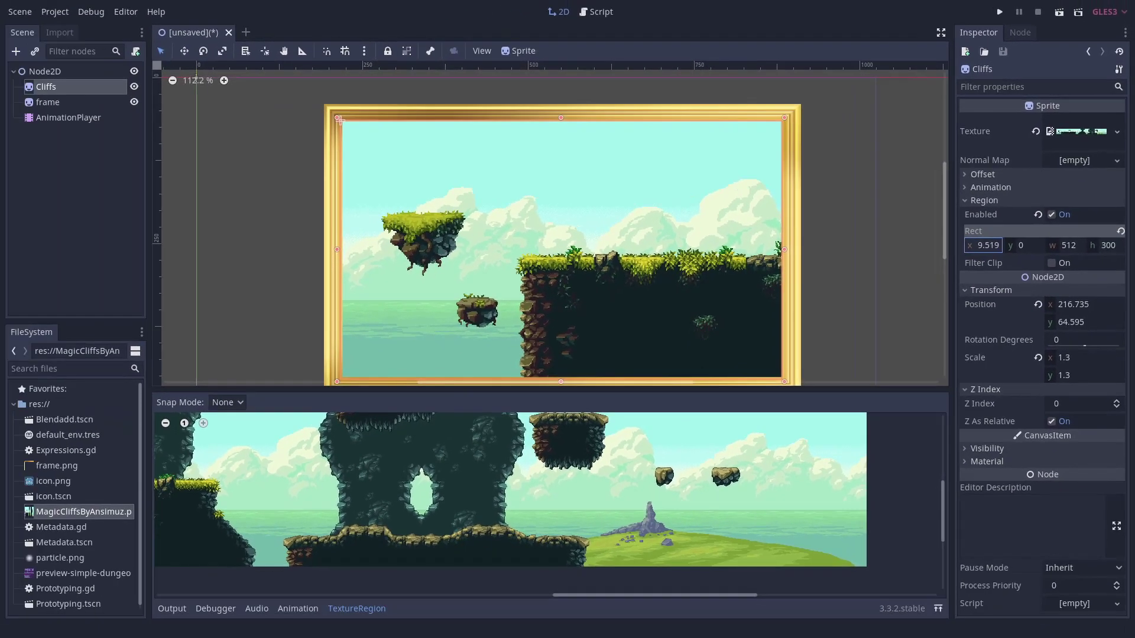
pyautogui.click(985, 245)
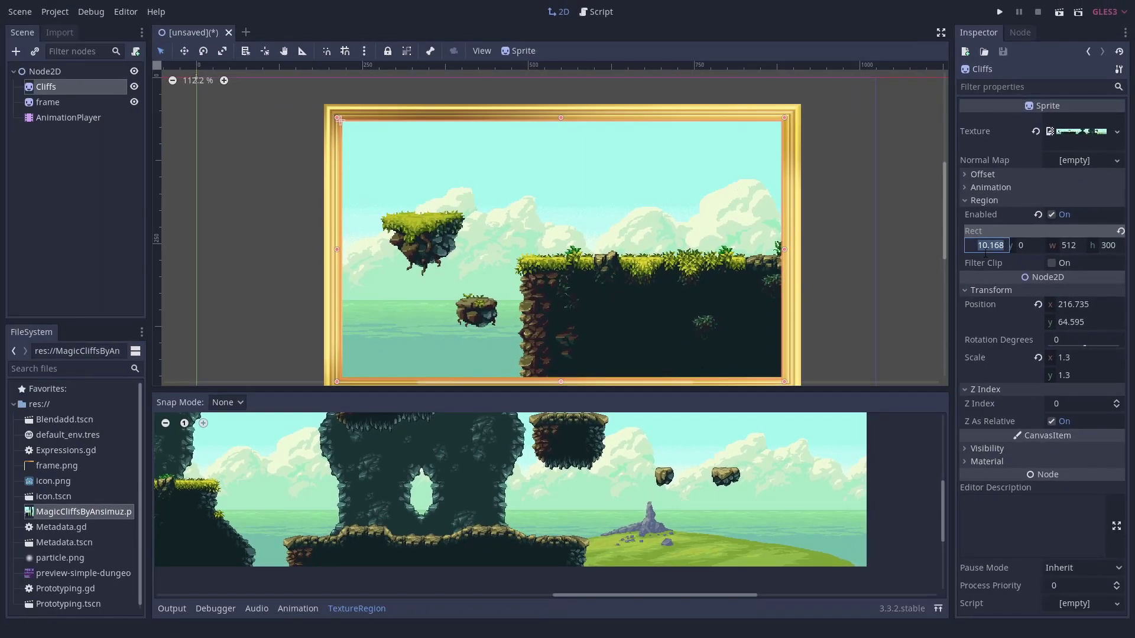
pyautogui.write('0')
pyautogui.press('Return')
# Open the import settings of the MagicCliffsByAnsimuz.png texture
pyautogui.click(73, 516)
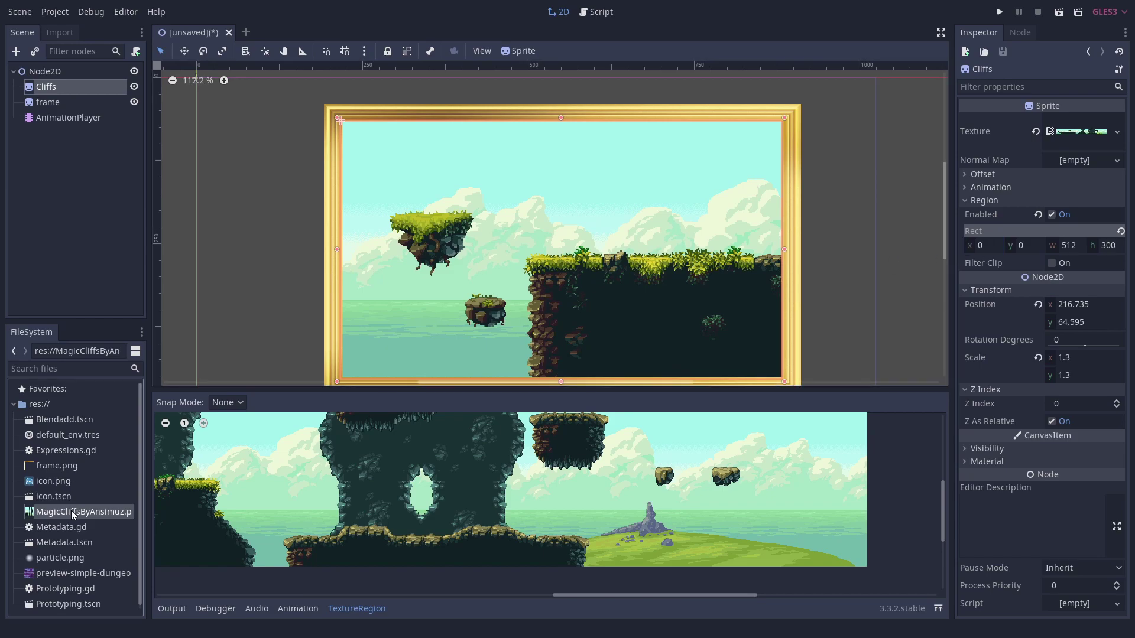
pyautogui.click(60, 32)
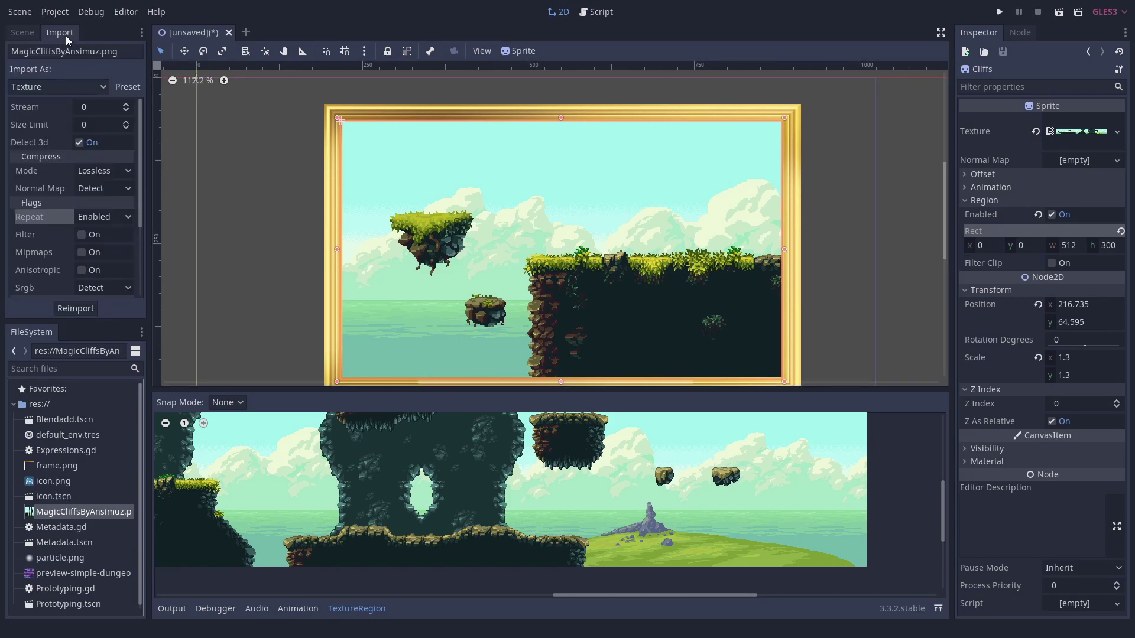
# Open the Repeat flag's options in the import settings of MagicCliffsByAnsimuz.png
pyautogui.click(118, 218)
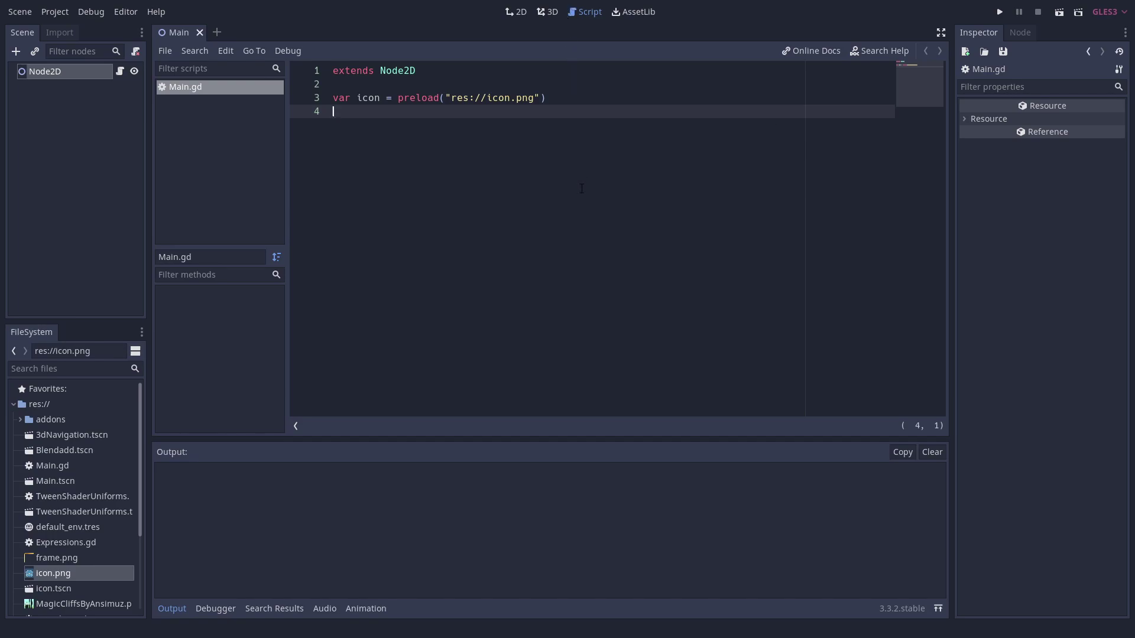
# Turn on Verbose Stdout in the project's Debug settings and run the Main scene
pyautogui.click(55, 11)
pyautogui.click(56, 20)
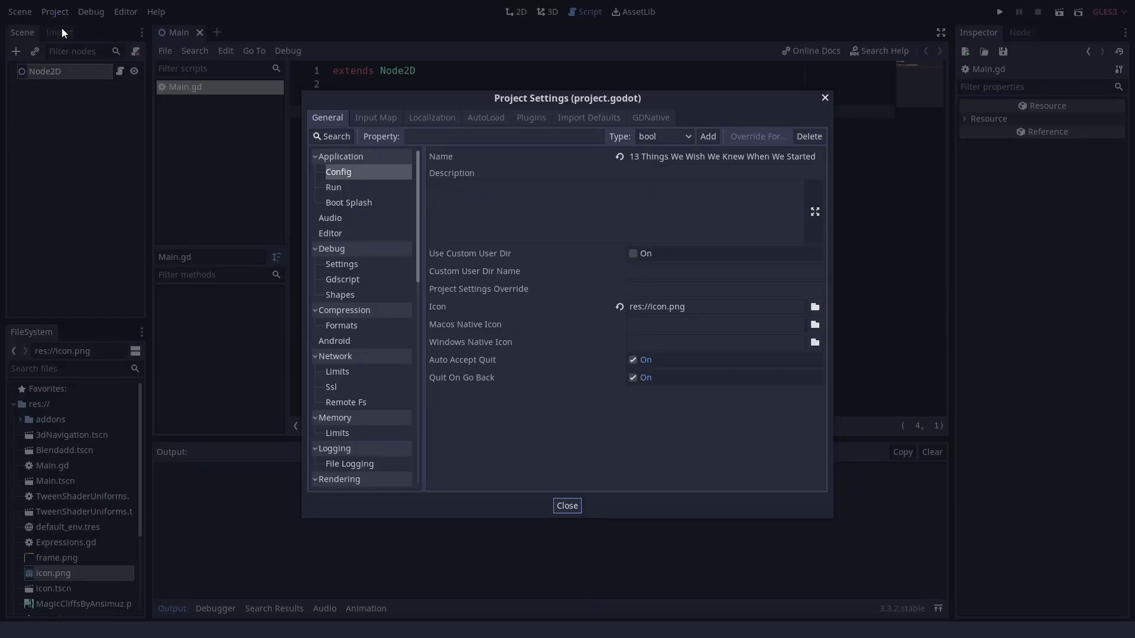
pyautogui.click(357, 265)
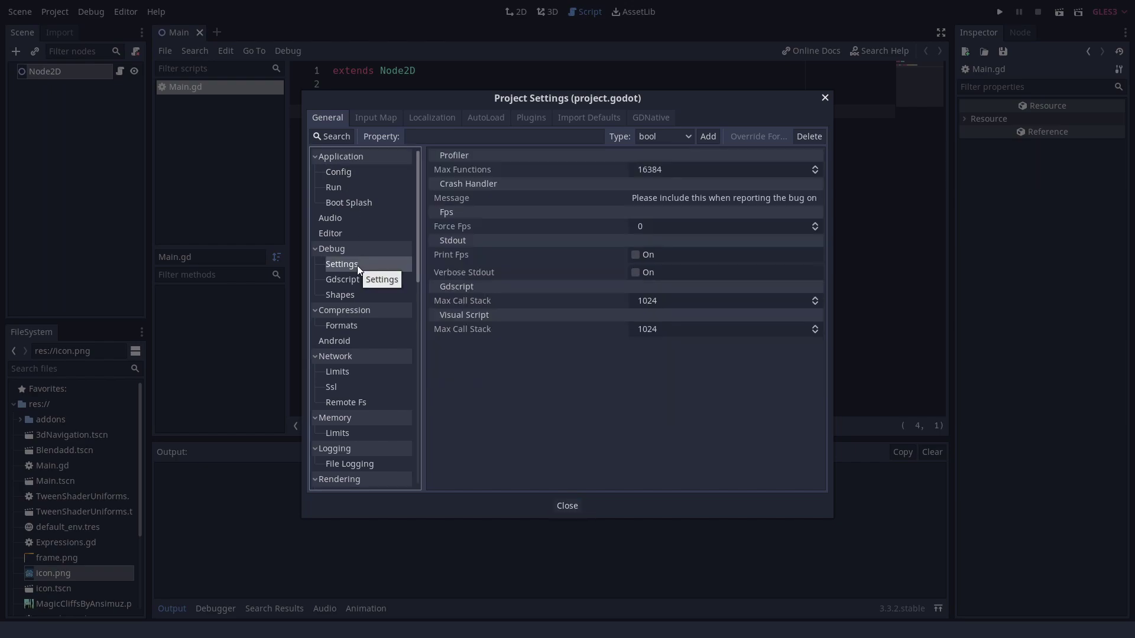
pyautogui.click(635, 272)
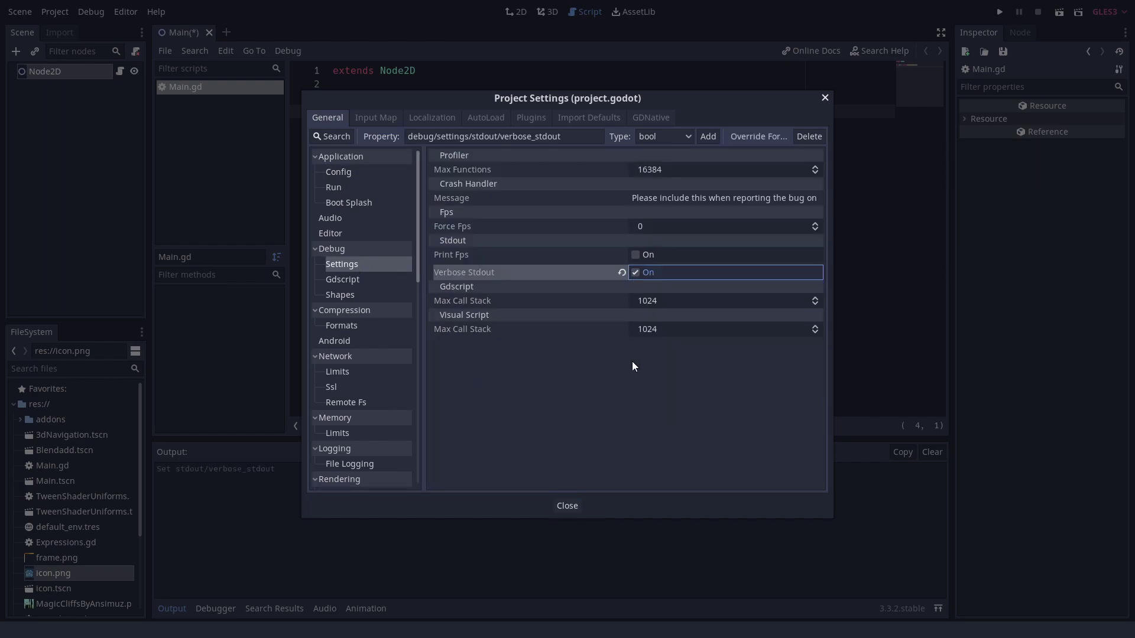
pyautogui.click(578, 506)
pyautogui.click(1056, 16)
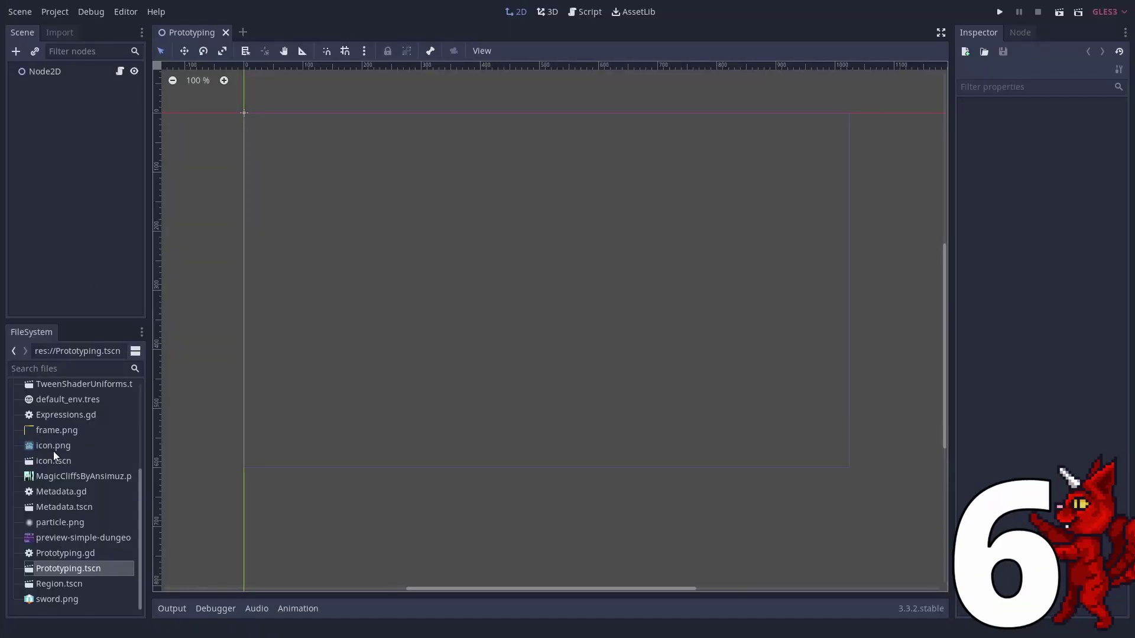
# Add icon.png as a sprite in the upper-left area of the Prototyping scene and enlarge it slightly
pyautogui.moveTo(53, 448); pyautogui.dragTo(357, 217)
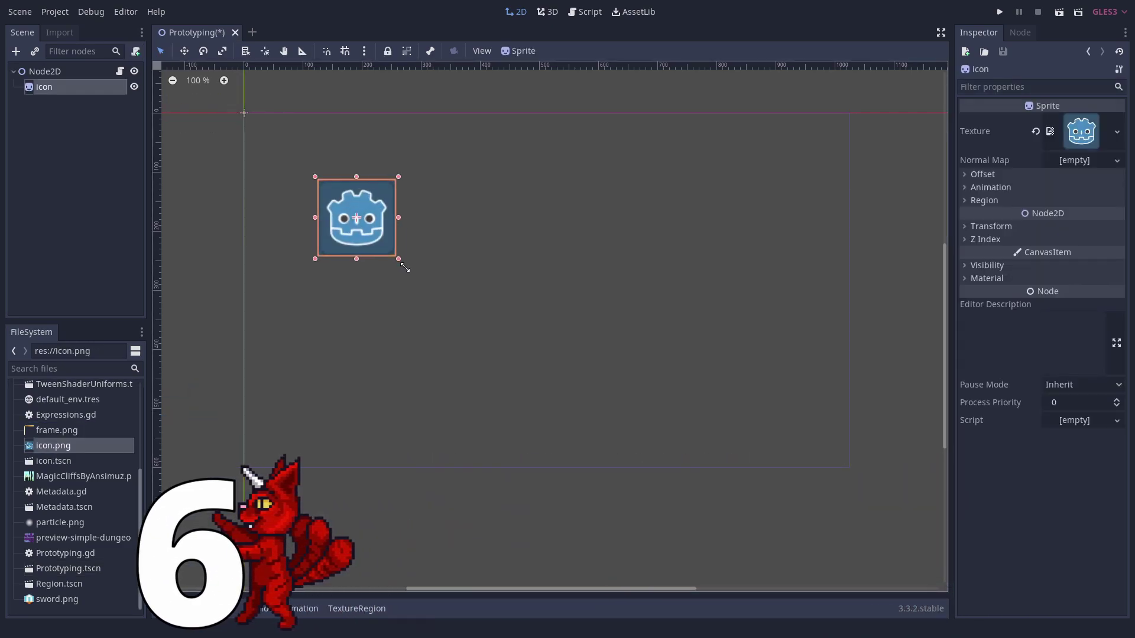
pyautogui.moveTo(404, 267); pyautogui.dragTo(416, 274)
pyautogui.click(452, 293)
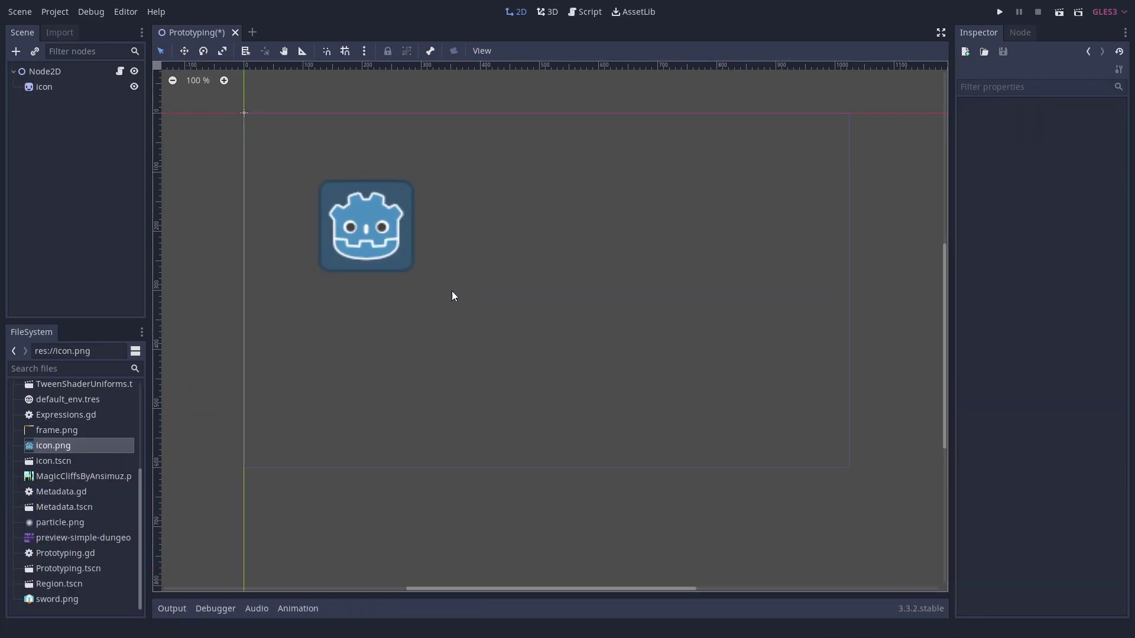
# Add a ColorRect under Node2D and enlarge it to the right of the icon sprite
pyautogui.rightClick(36, 73)
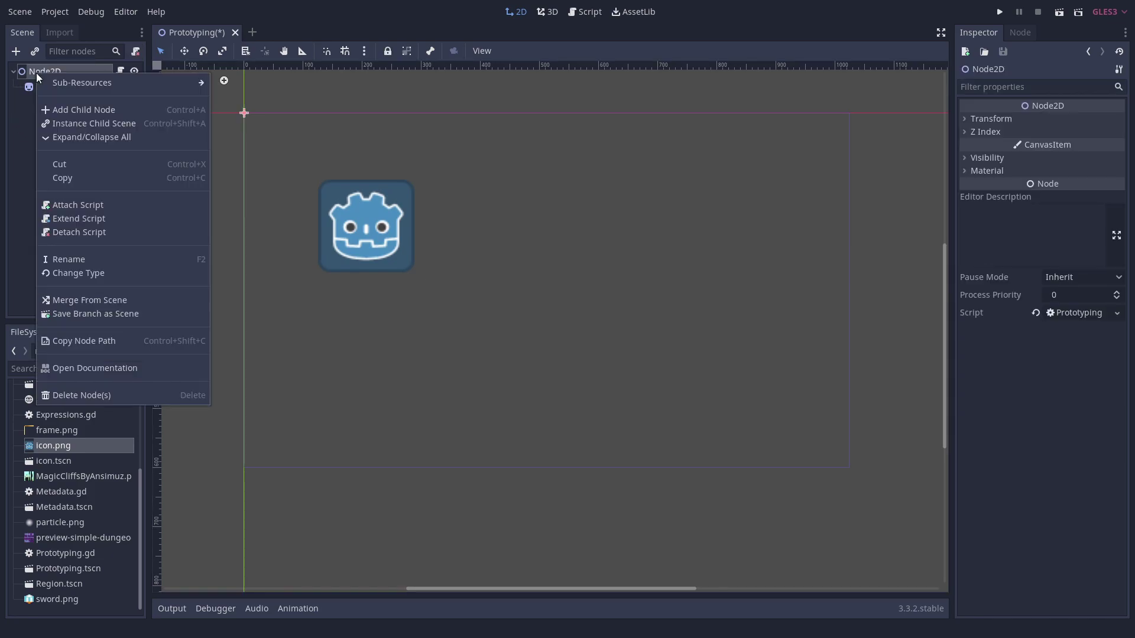
pyautogui.click(76, 112)
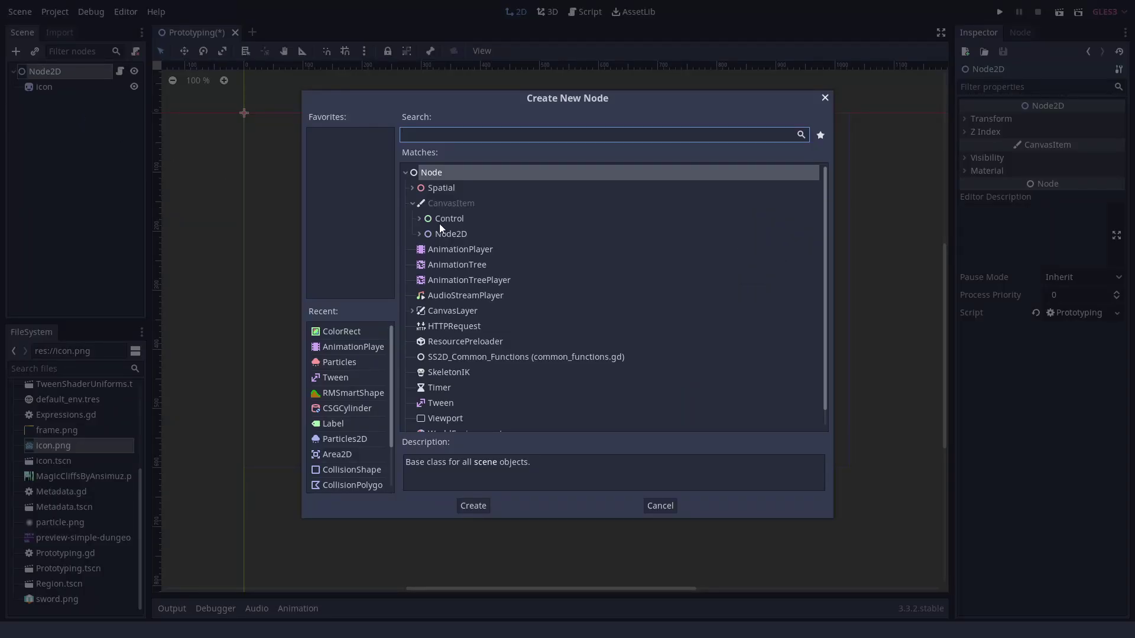
pyautogui.write('colorre')
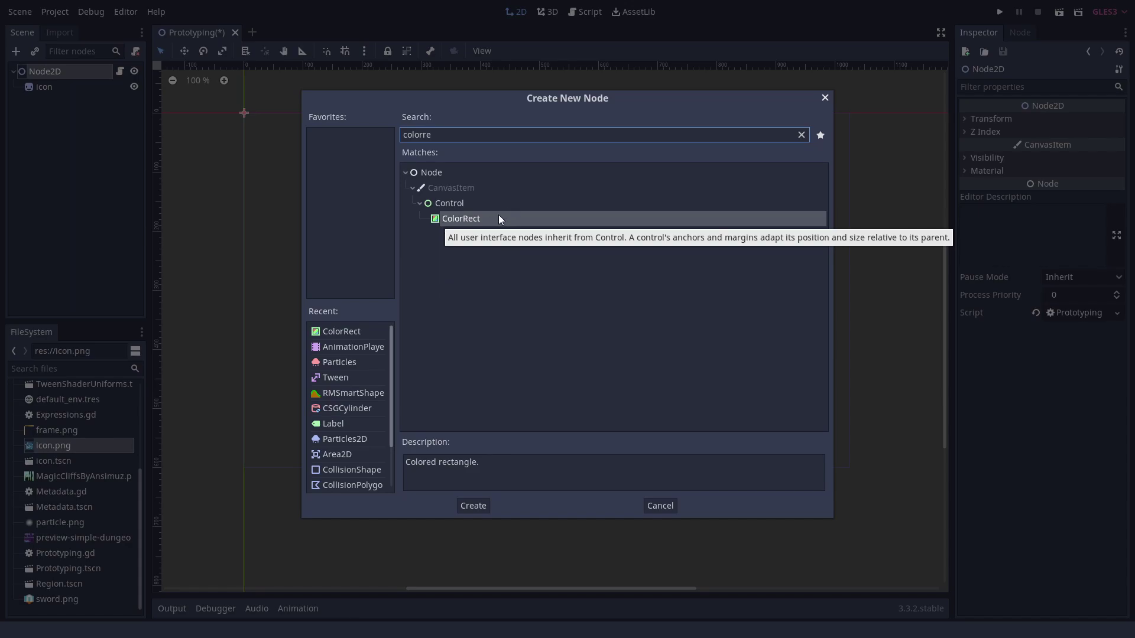
pyautogui.doubleClick(467, 219)
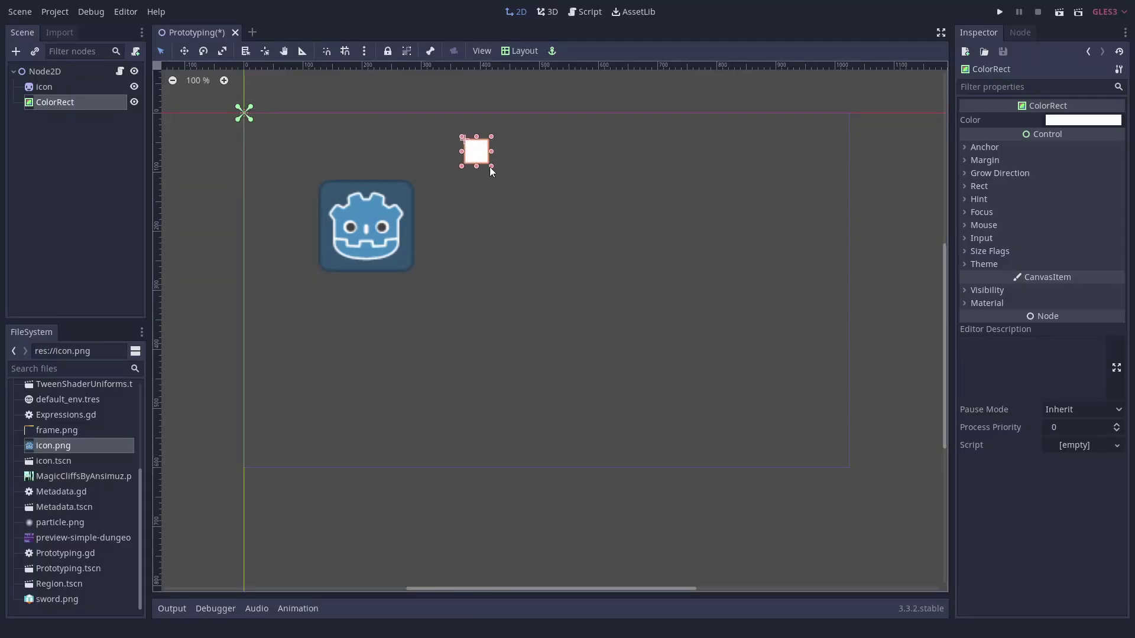
pyautogui.moveTo(535, 202); pyautogui.dragTo(644, 317)
# In Prototyping.gd's _draw function, add draw_circle(Vector2(100, 300), 150, Color.red) and run the scene
pyautogui.hotkey('ctrl', 'F3')
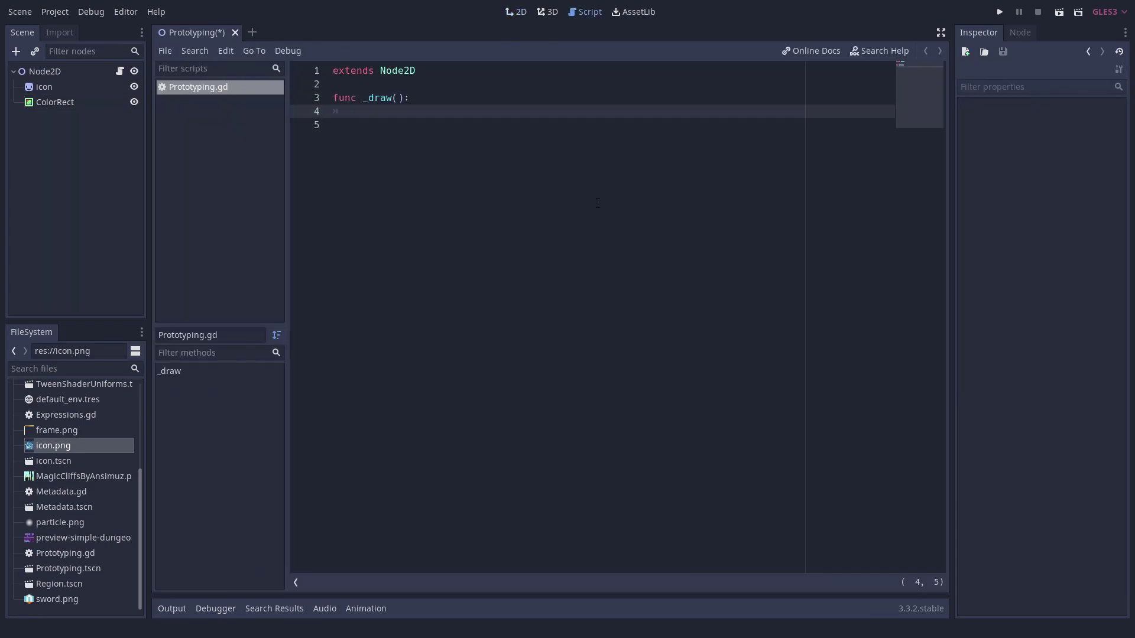
pyautogui.write('draw')
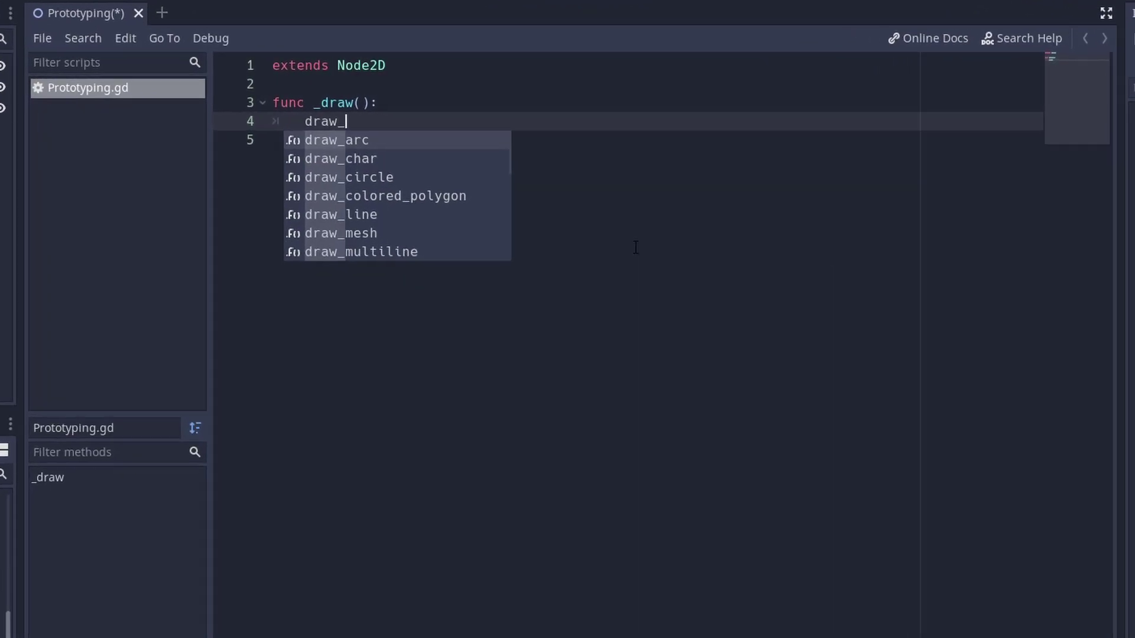
pyautogui.write('_cir')
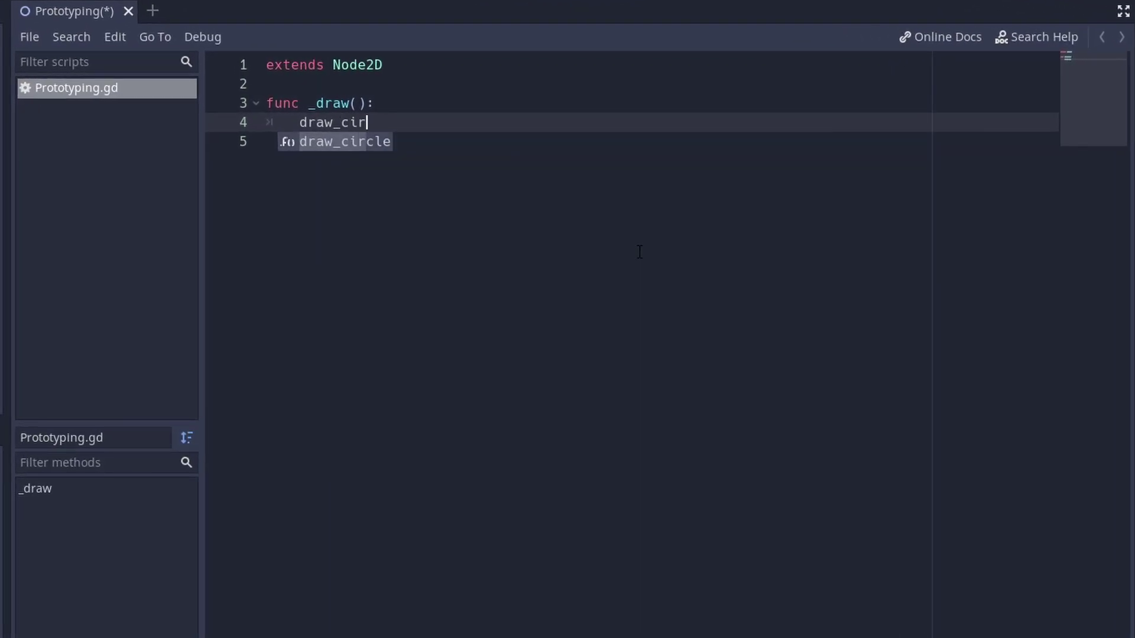
pyautogui.write('cle(Vec')
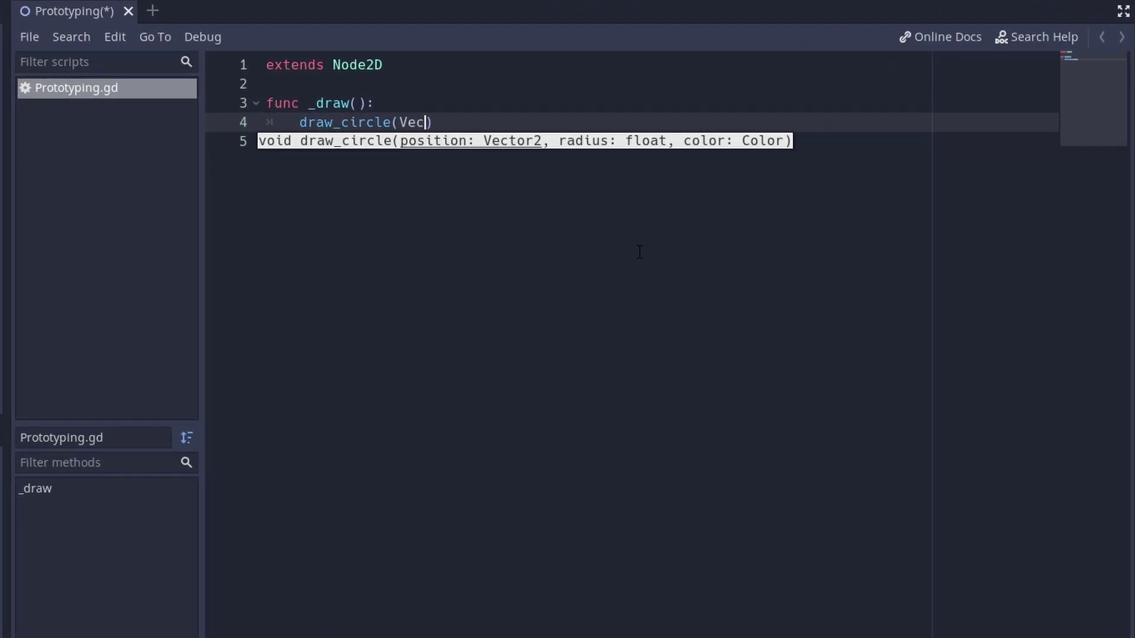
pyautogui.write('tor2(100, 300), ')
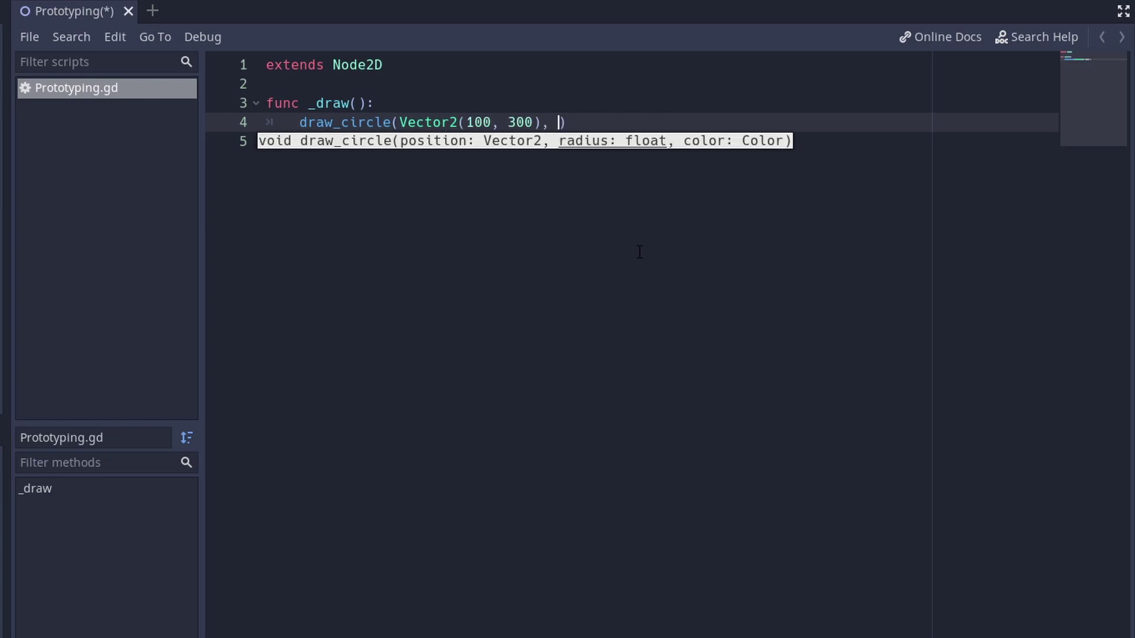
pyautogui.write('150, Color.')
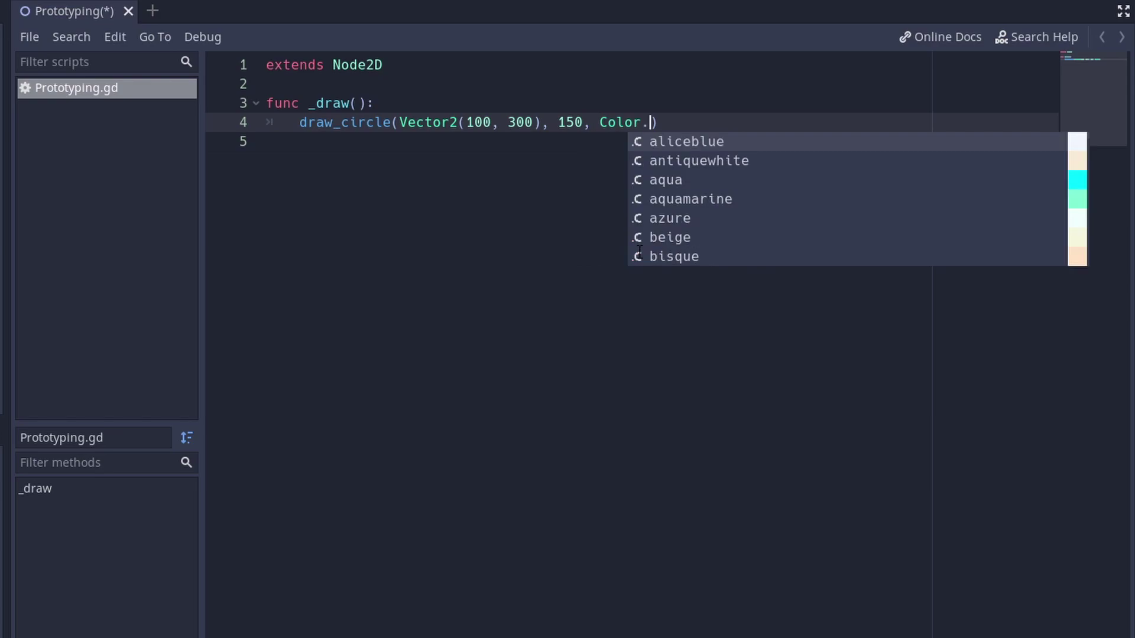
pyautogui.write('red')
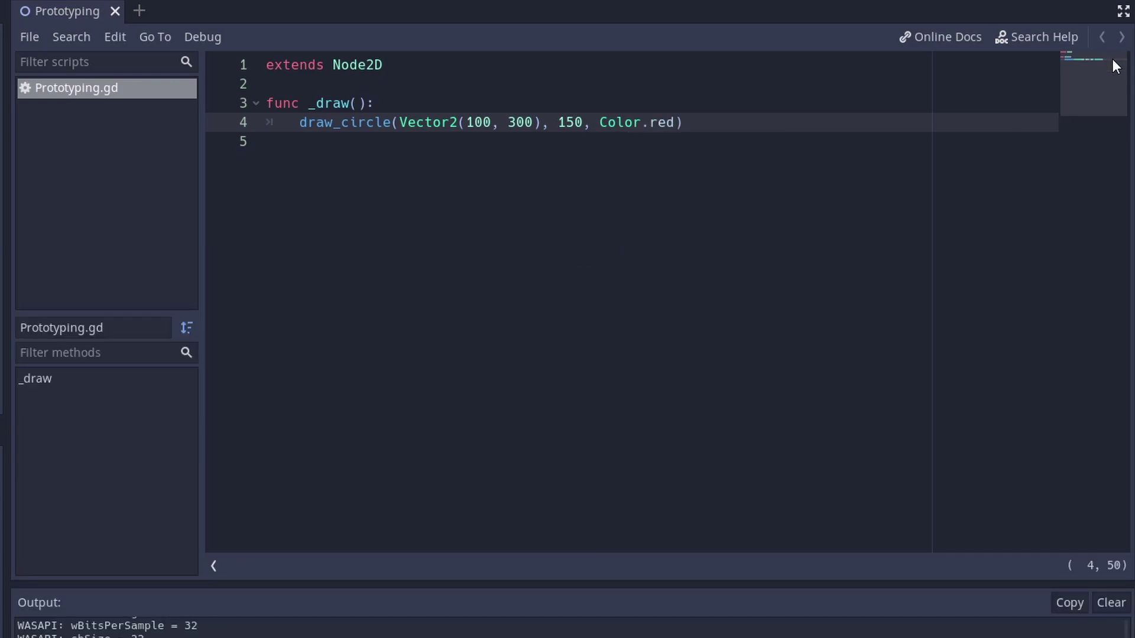
pyautogui.press('F6')
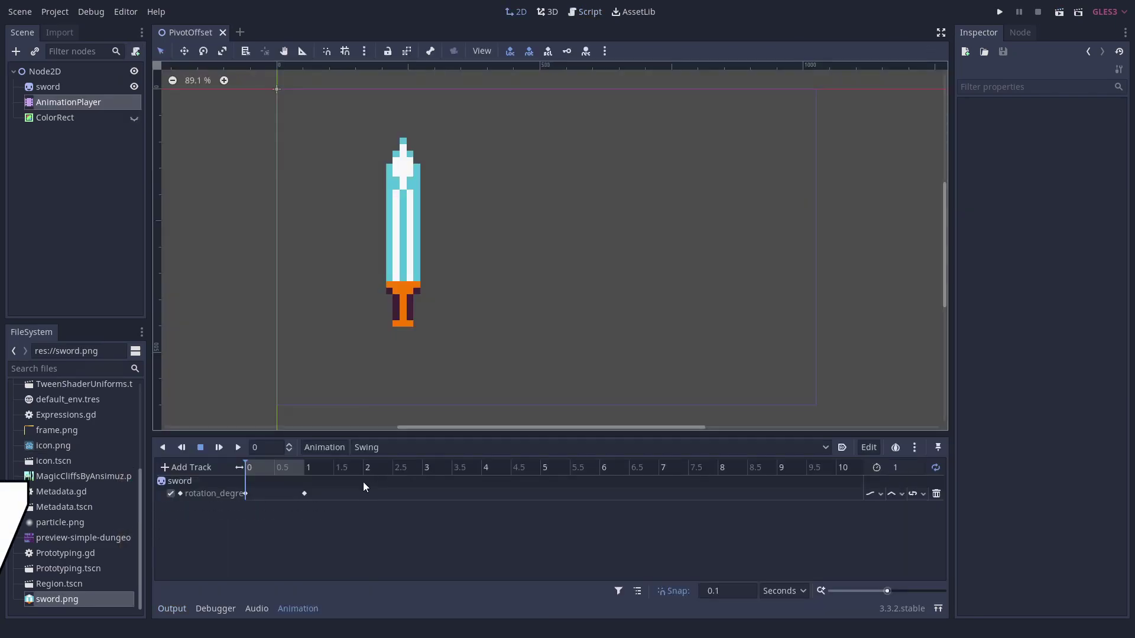
# Play the Swing animation and lower the sword sprite's Y offset so it rotates around its handle
pyautogui.click(223, 449)
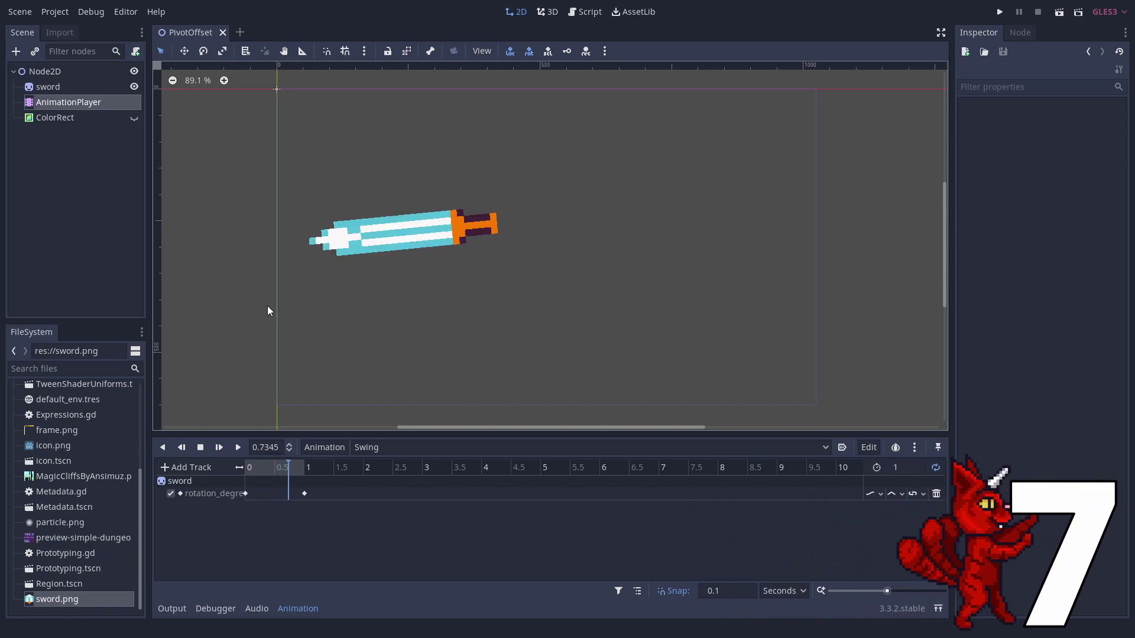
pyautogui.click(60, 87)
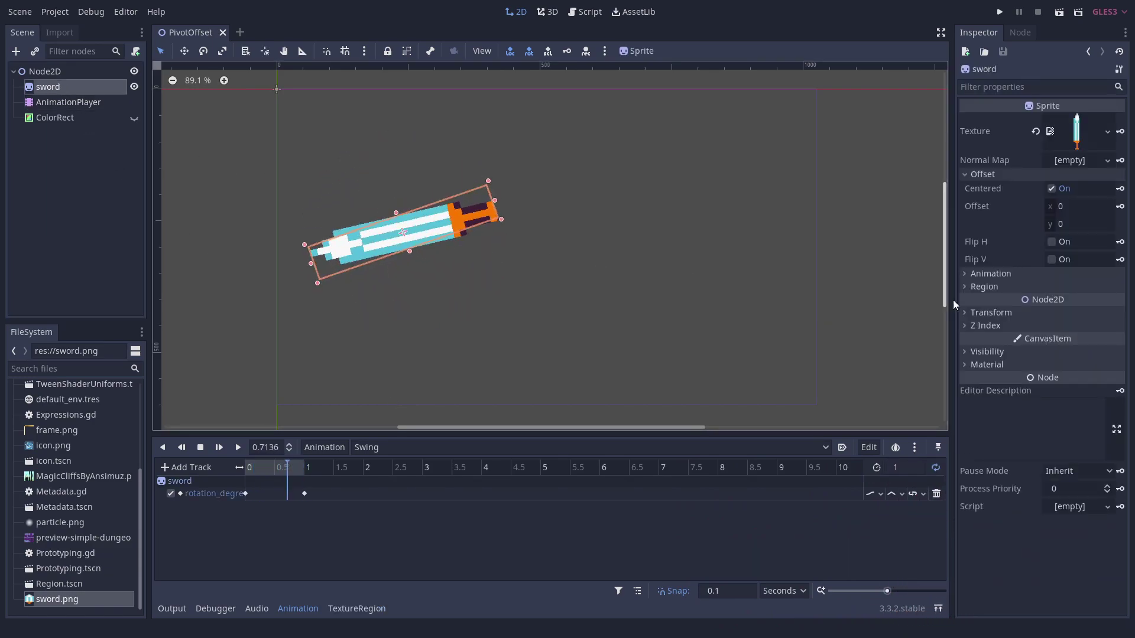
pyautogui.moveTo(1082, 227); pyautogui.dragTo(917, 240)
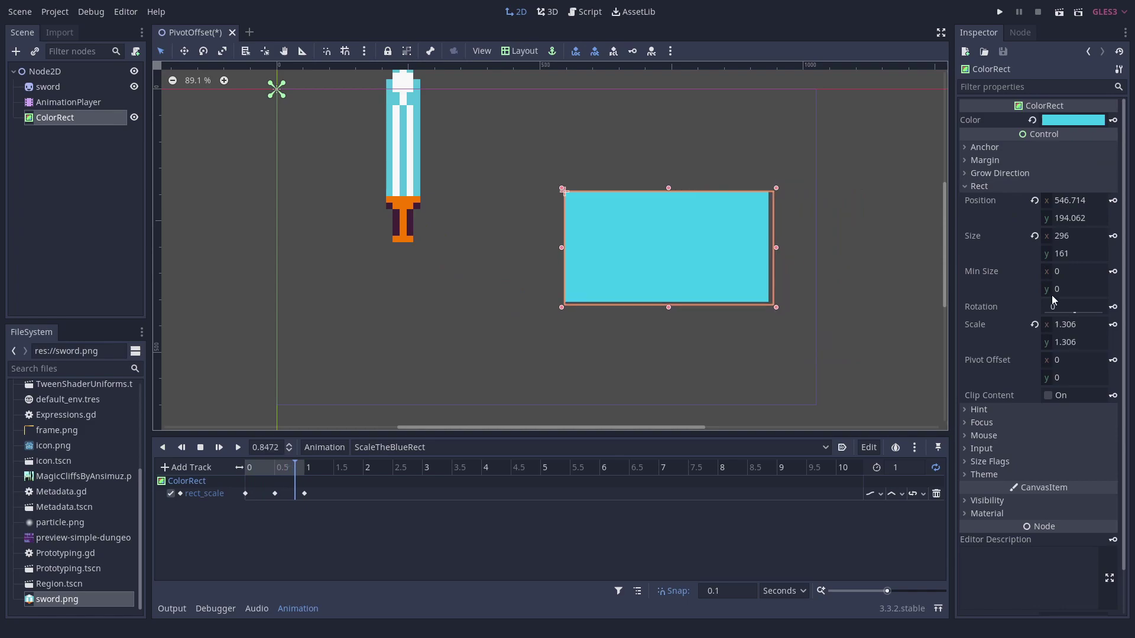
# Set the blue ColorRect's pivot offset to 296/2 in X and 80 in Y
pyautogui.write('296/2')
pyautogui.press('Return')
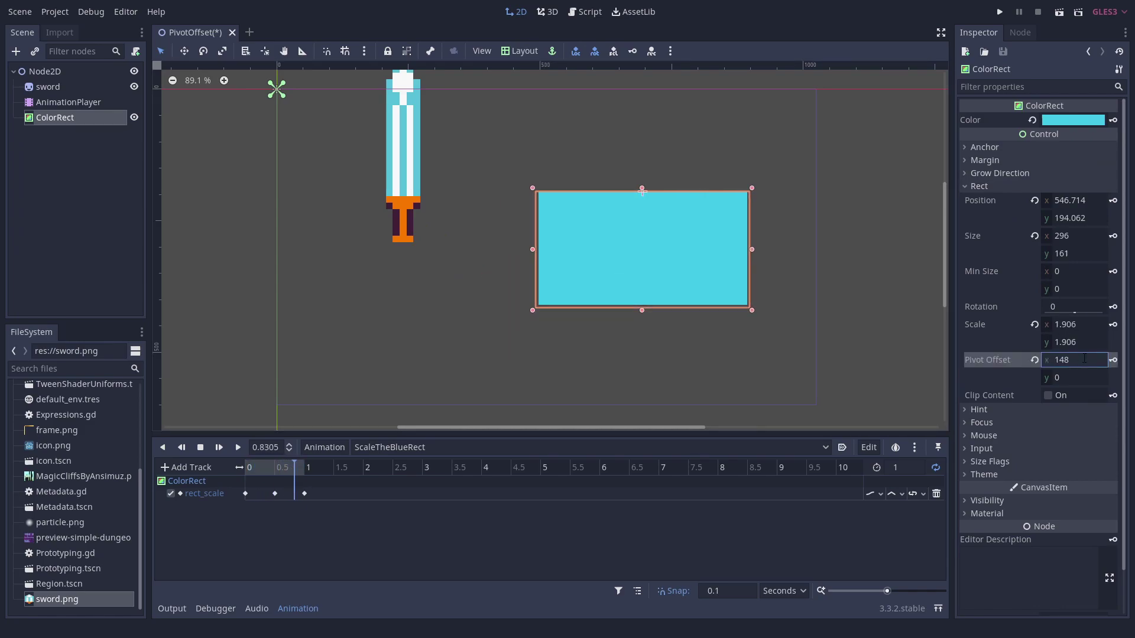
pyautogui.click(1074, 377)
pyautogui.write('80')
pyautogui.press('Return')
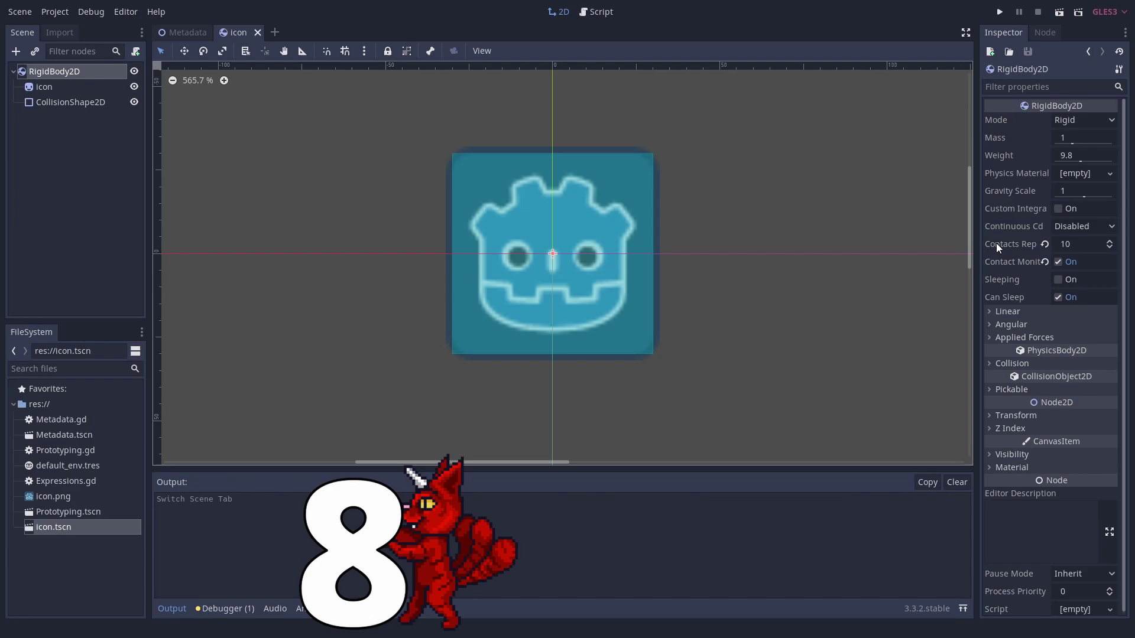
# Switch to the Metadata scene, review its Metadata.gd script and run the project
pyautogui.click(182, 37)
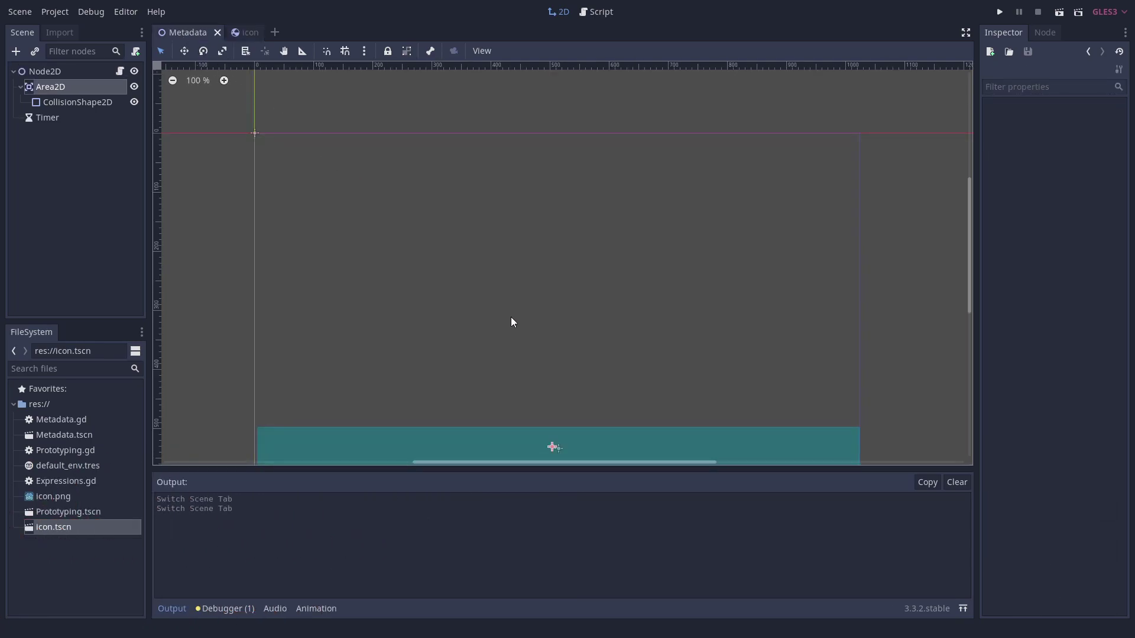
pyautogui.scroll(-2, 502, 283)
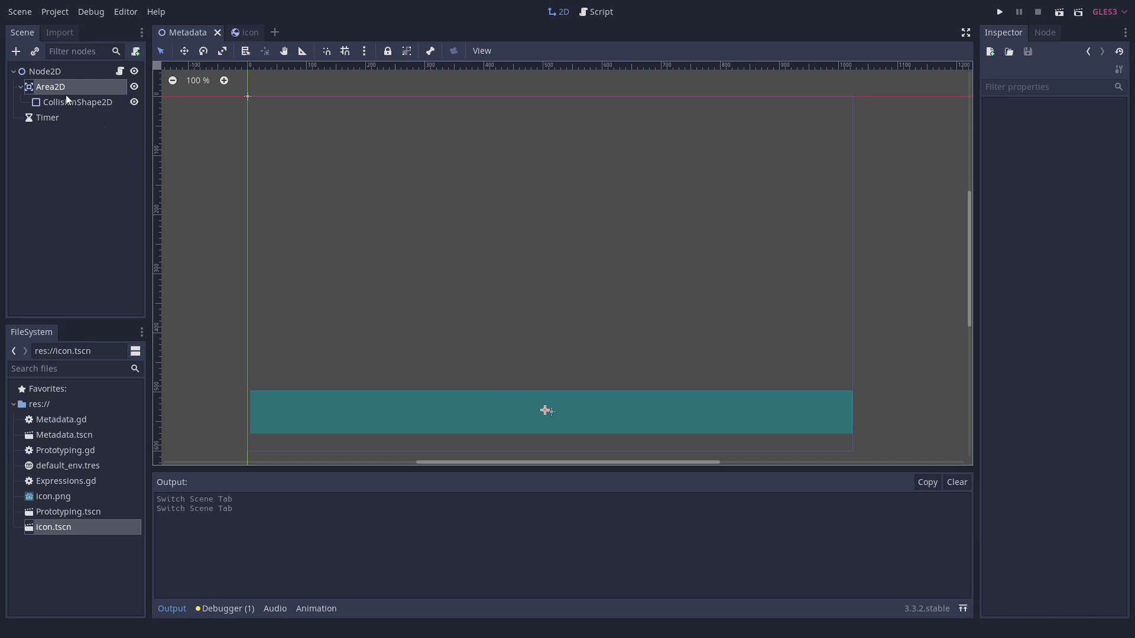
pyautogui.click(121, 71)
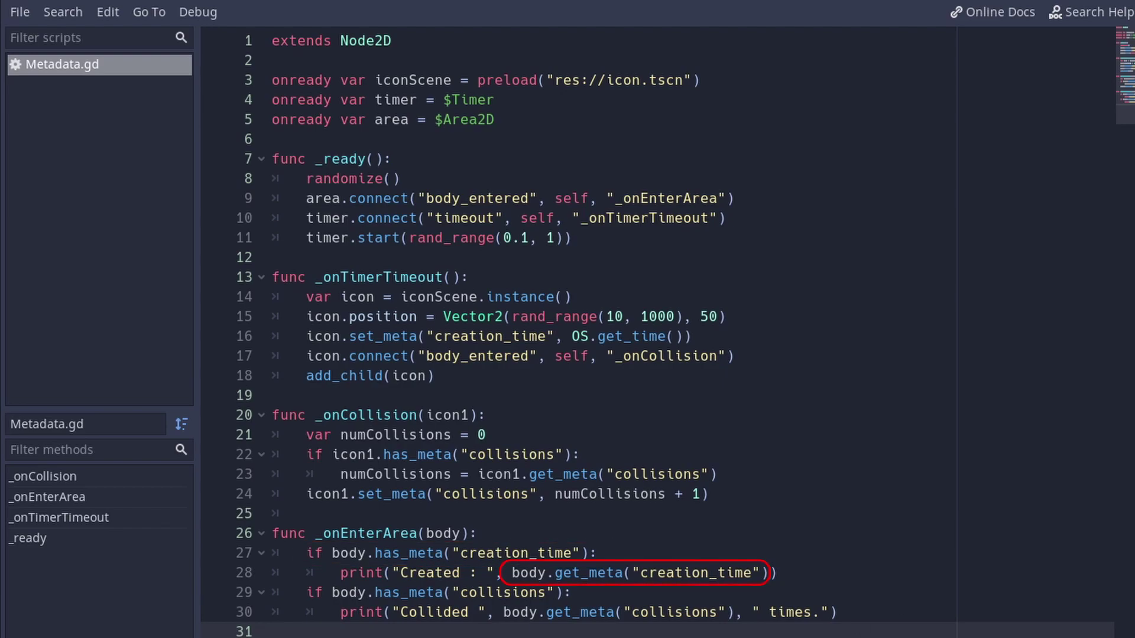
pyautogui.click(999, 12)
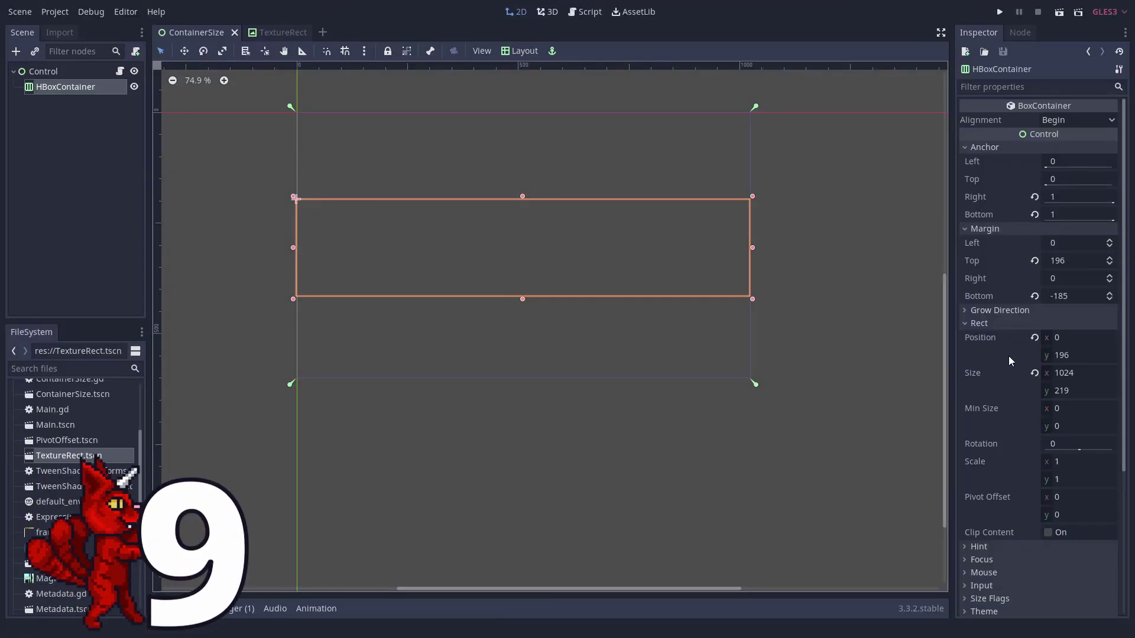
# Examine the HBoxContainer's layout properties and the TextureRect scene, and open the ContainerSize scene's script
pyautogui.scroll(-3, 1009, 356)
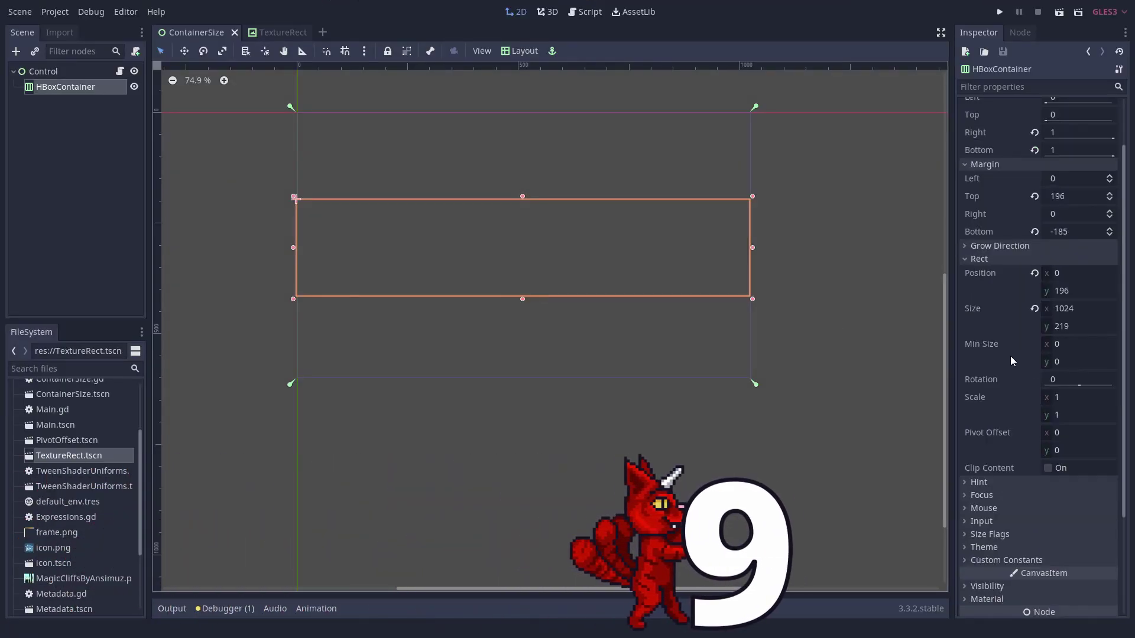
pyautogui.scroll(3, 999, 351)
pyautogui.click(275, 33)
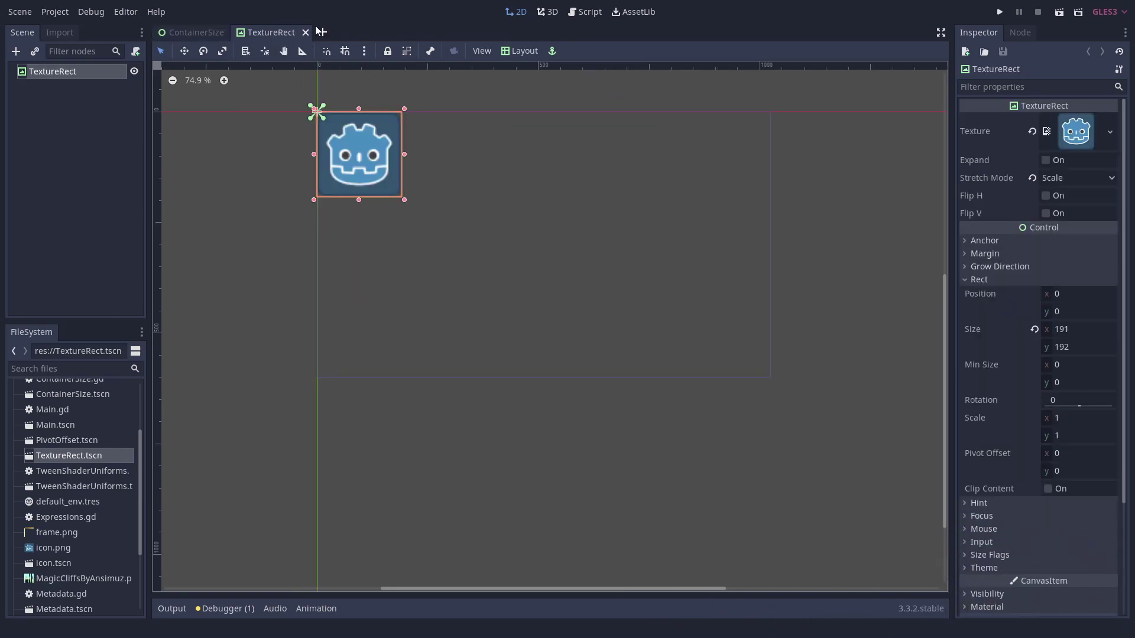
pyautogui.click(194, 32)
pyautogui.click(121, 70)
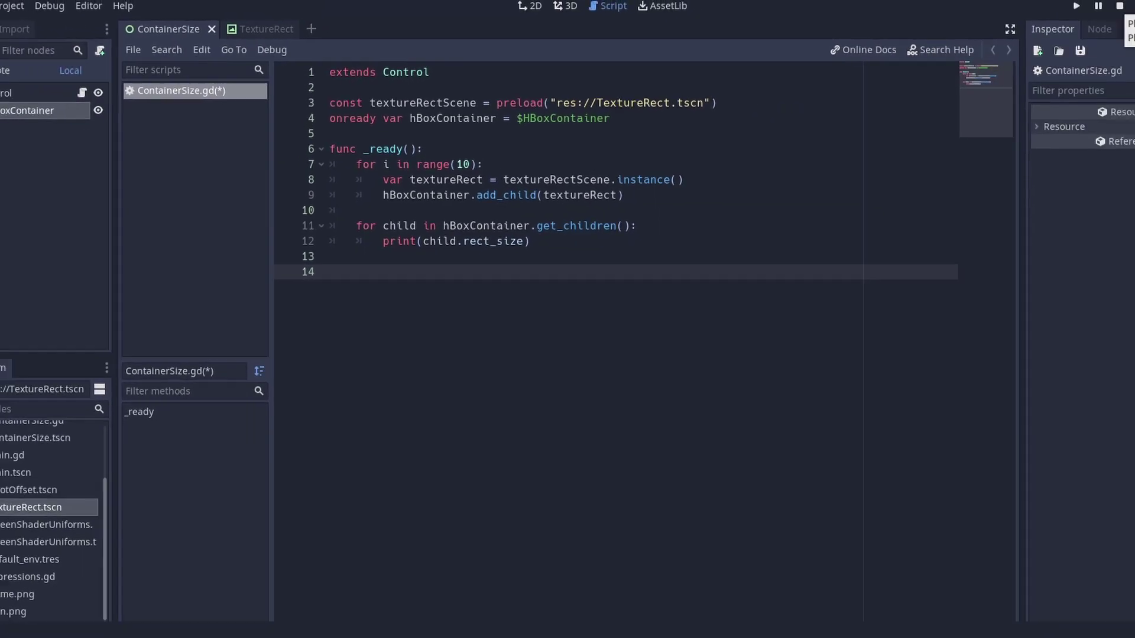
# Run the ContainerSize scene, add an idle_frame yield and a second rect_size print loop to its script, and run it again
pyautogui.click(1059, 12)
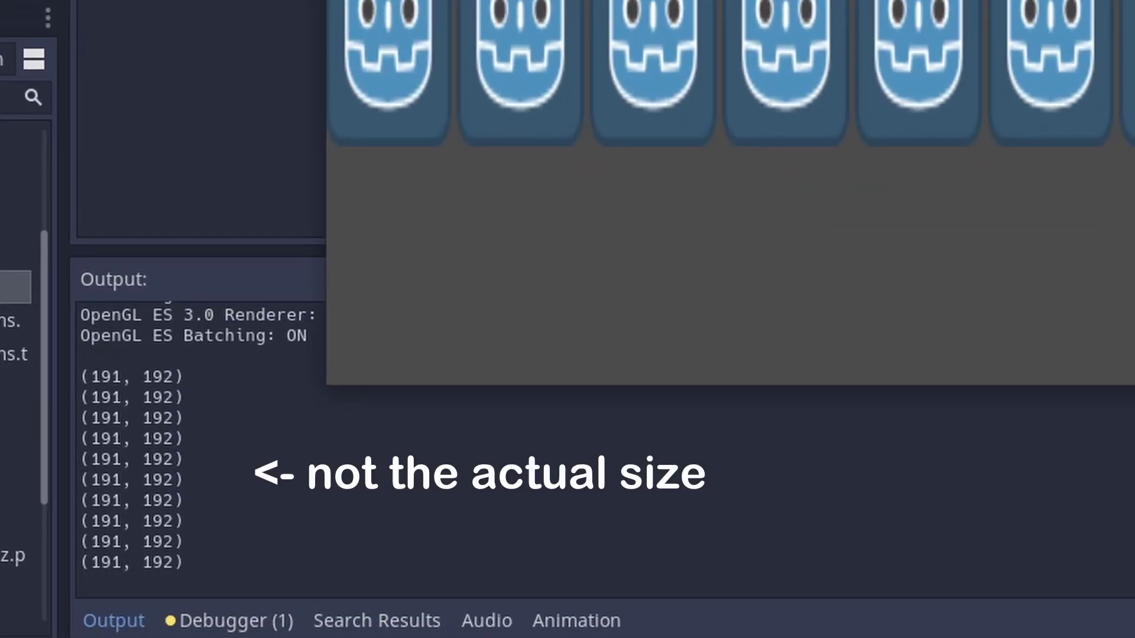
pyautogui.press('F8')
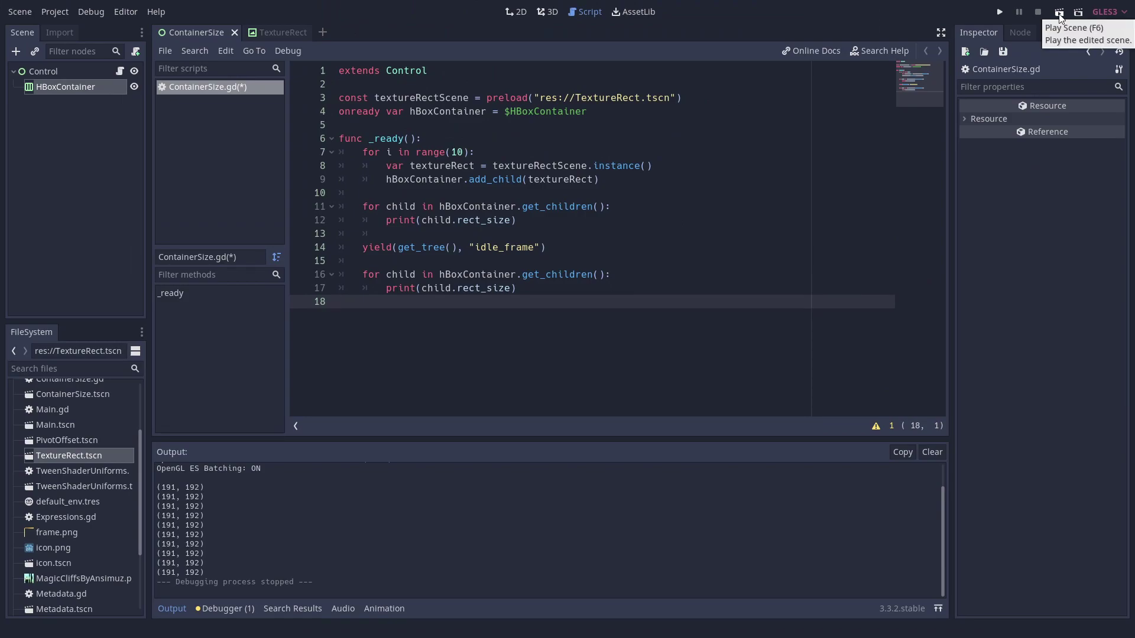
pyautogui.click(1058, 13)
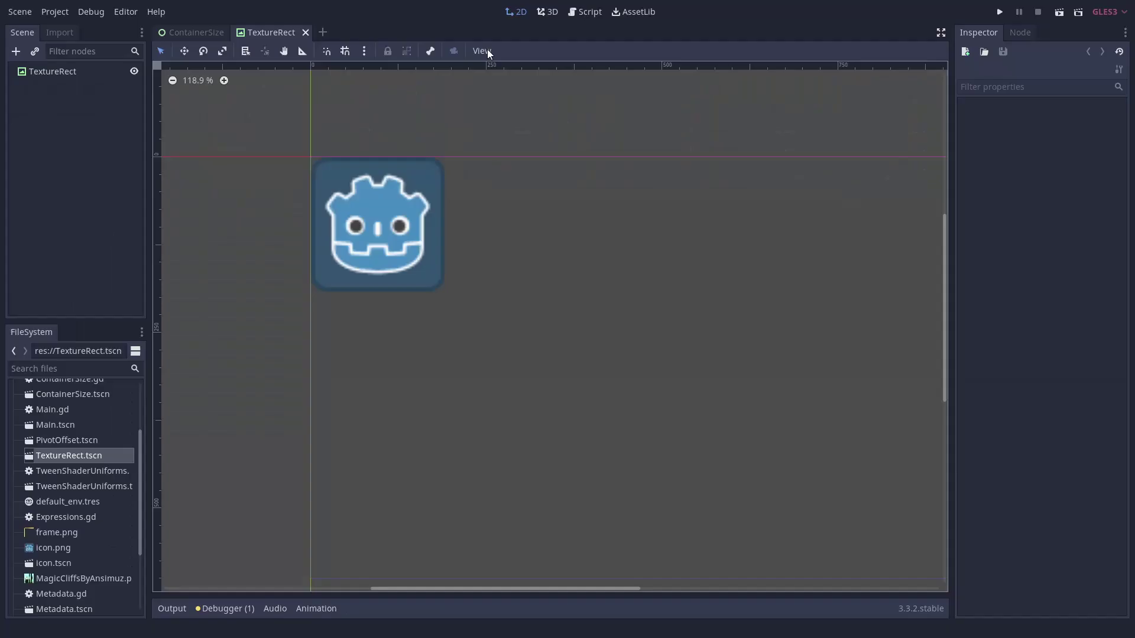
# Turn on the viewport rulers and pull guides around the icon, with a vertical one at about 192 px and a crossing pair
pyautogui.click(487, 50)
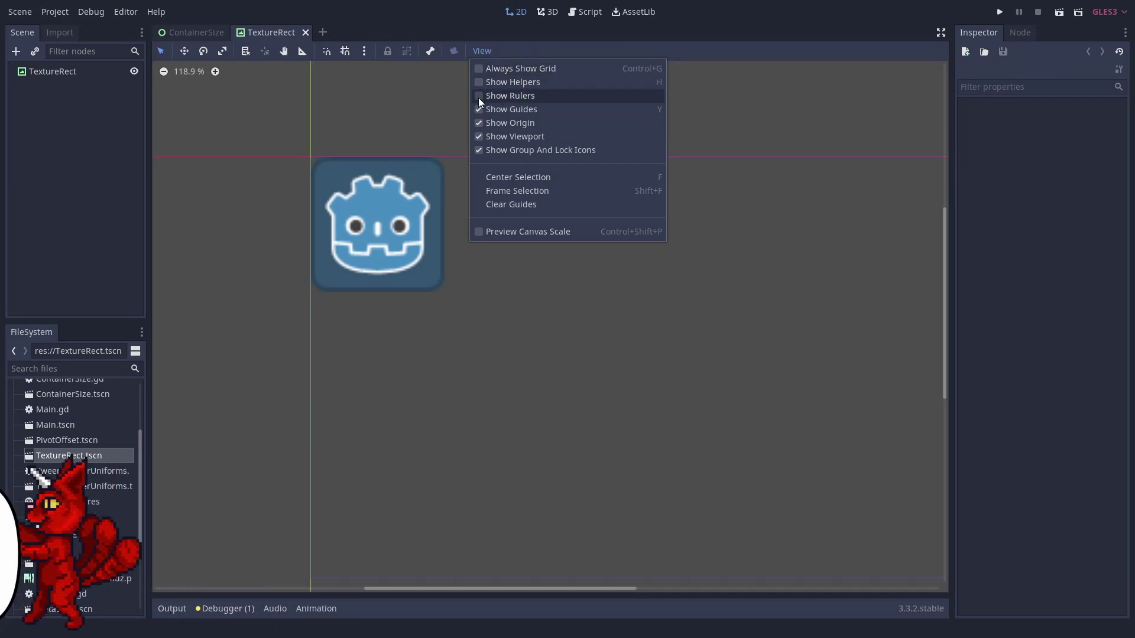
pyautogui.click(526, 272)
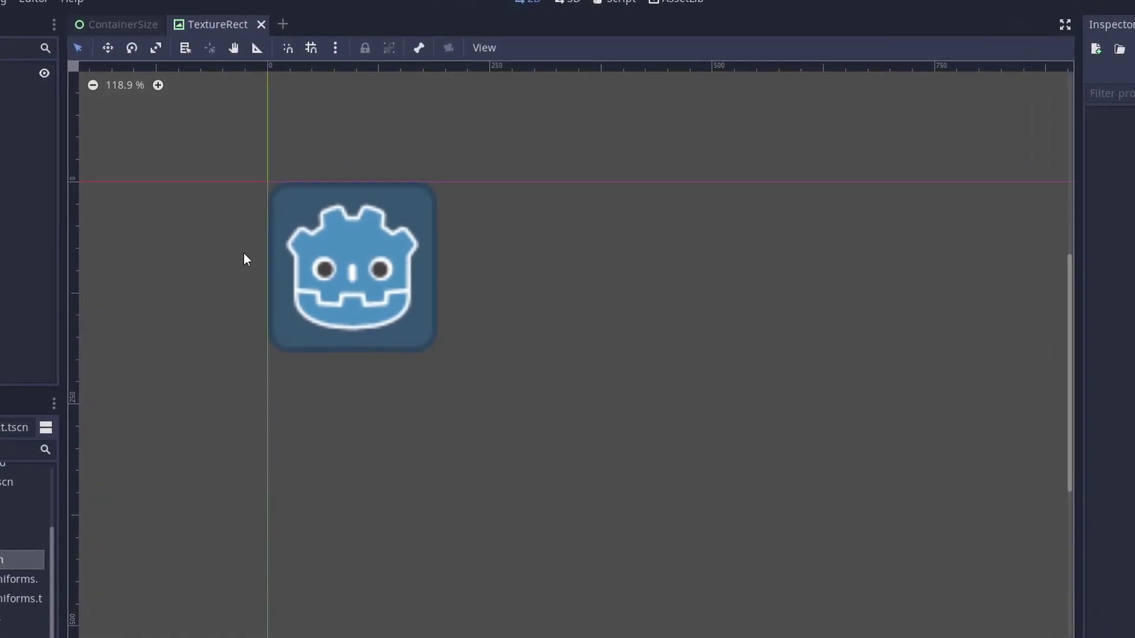
pyautogui.moveTo(72, 237); pyautogui.dragTo(250, 254)
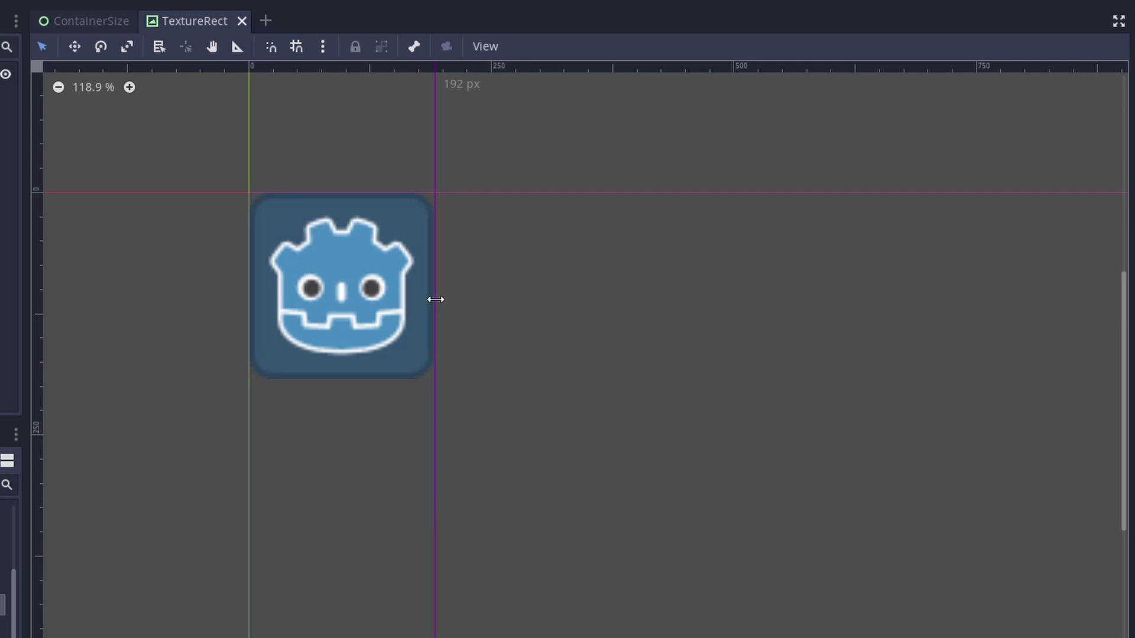
pyautogui.moveTo(392, 73); pyautogui.dragTo(375, 376)
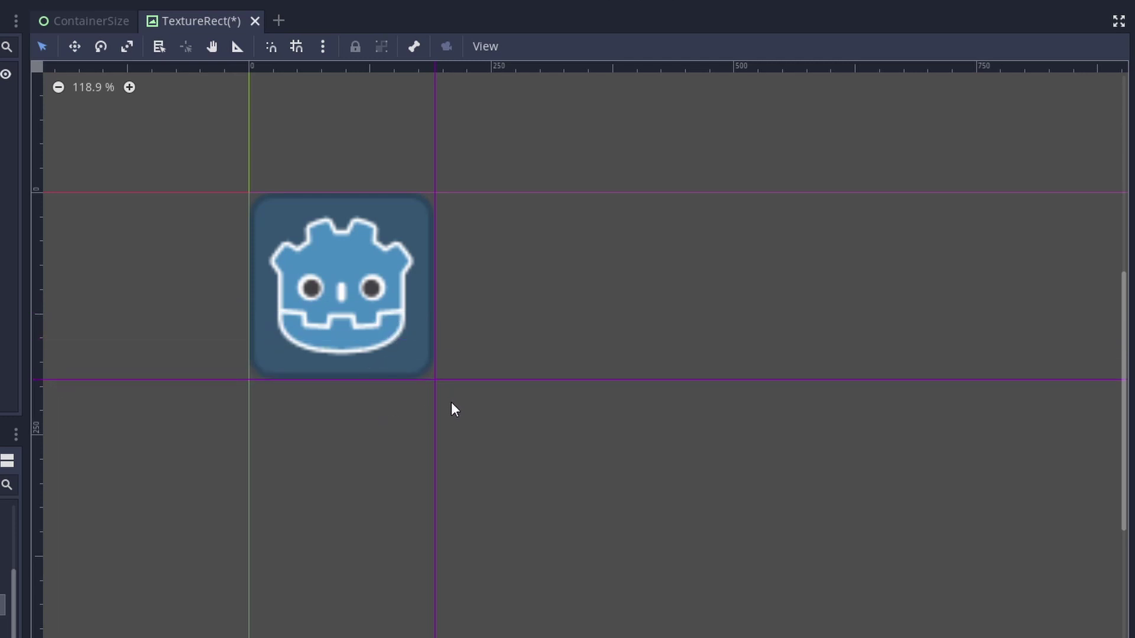
pyautogui.moveTo(35, 70); pyautogui.dragTo(531, 454)
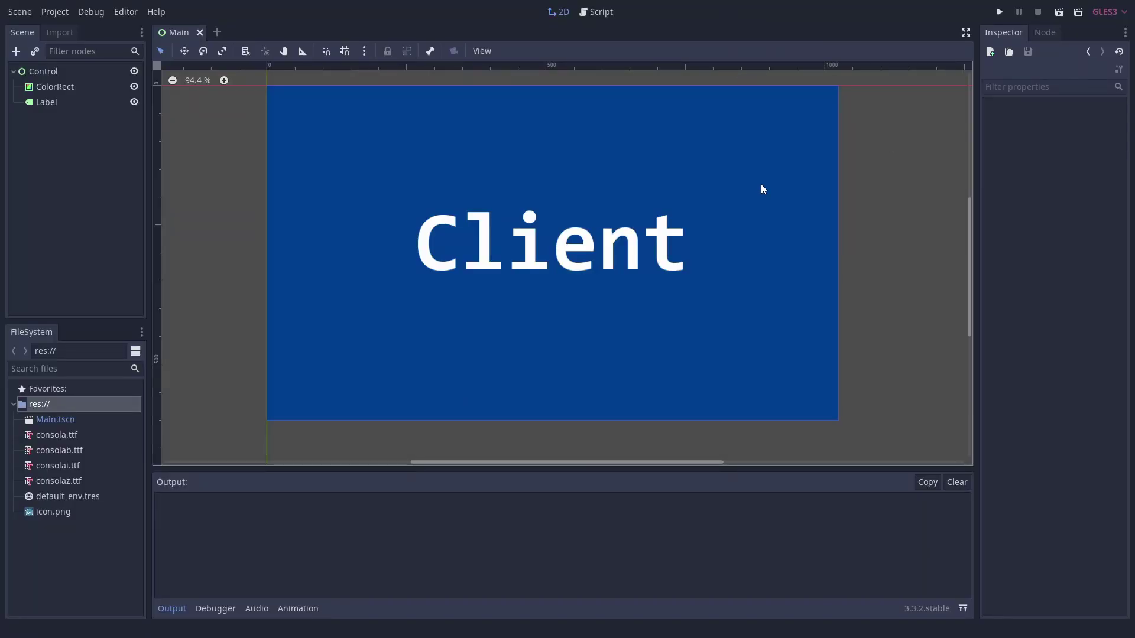
# Run the Client and Server projects at the same time and move the game window aside
pyautogui.click(998, 13)
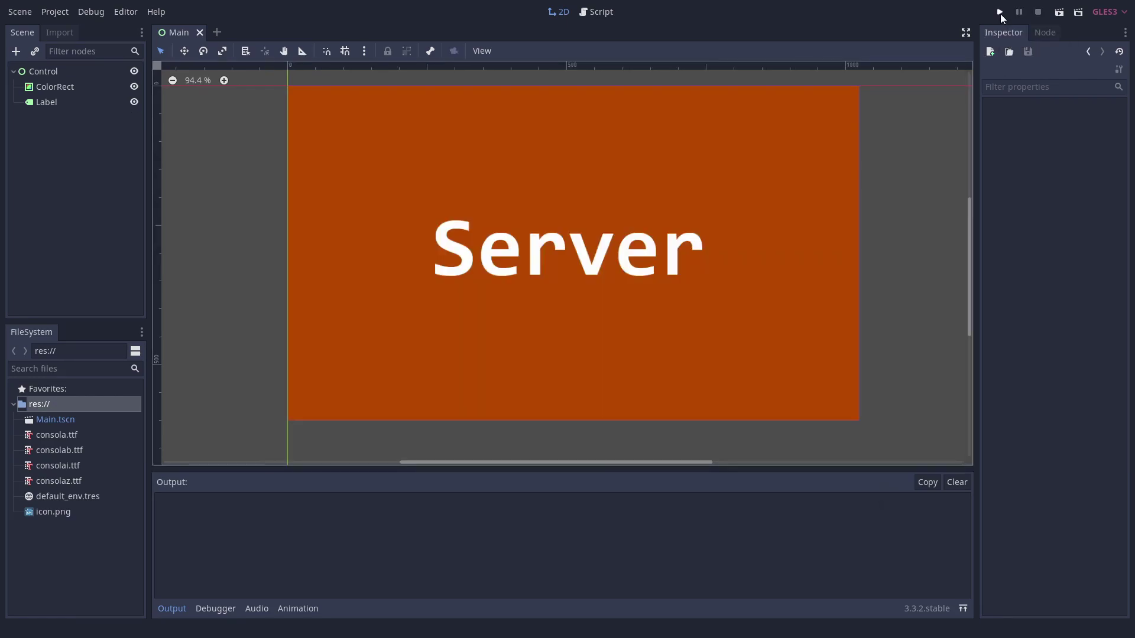
pyautogui.click(1001, 13)
pyautogui.moveTo(654, 141); pyautogui.dragTo(631, 109)
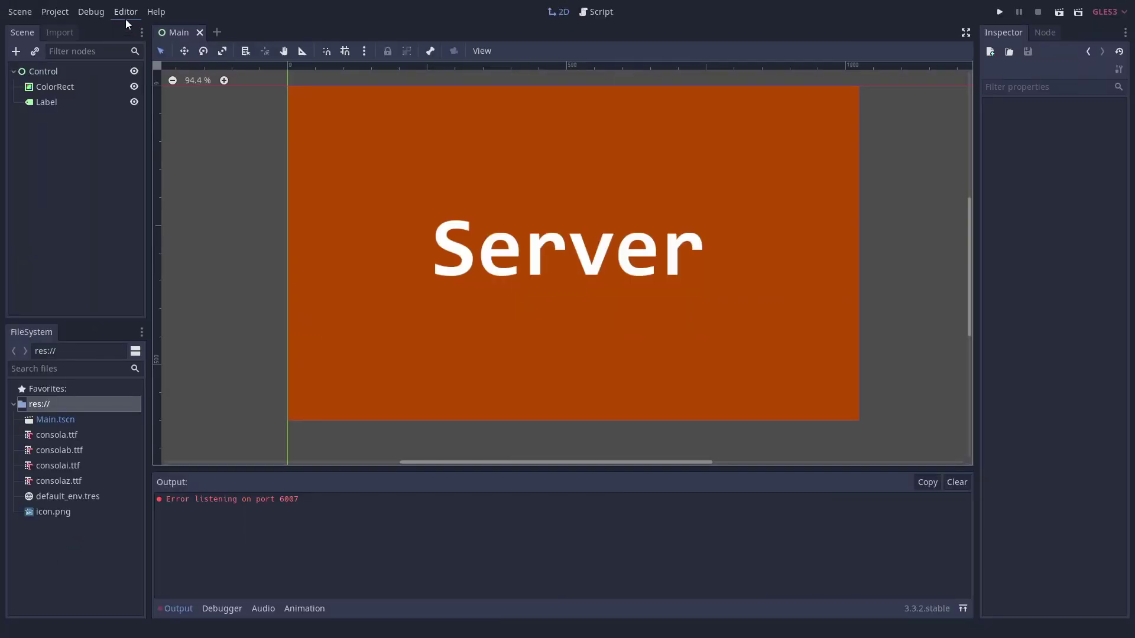
# Set the network debug remote port to 6008 in the Server project's editor settings and run the project
pyautogui.click(125, 19)
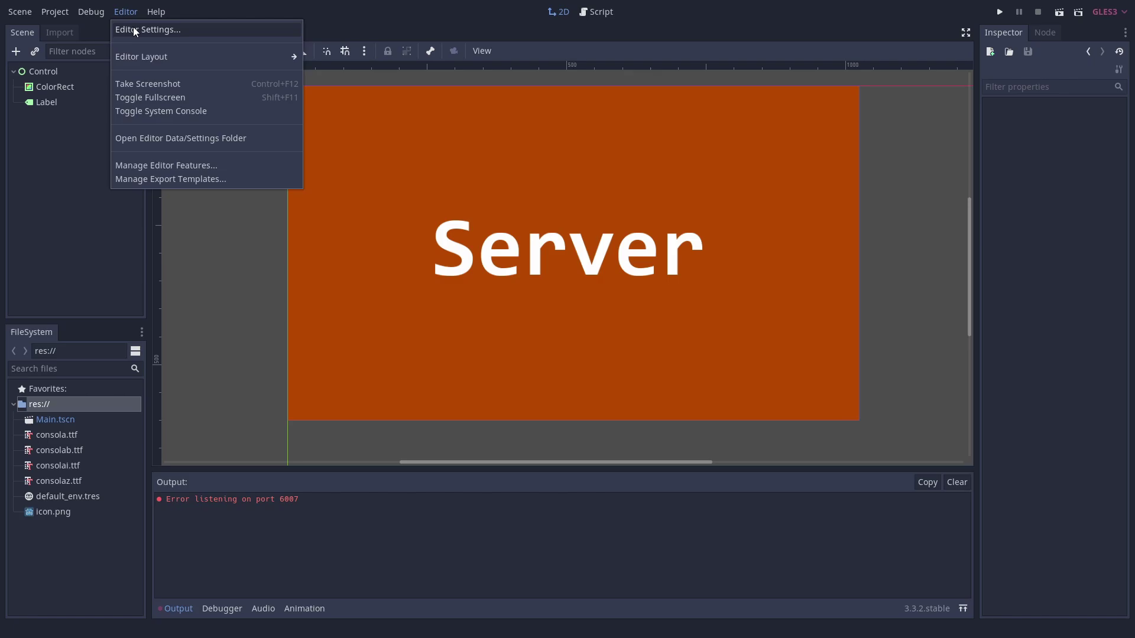
pyautogui.click(134, 29)
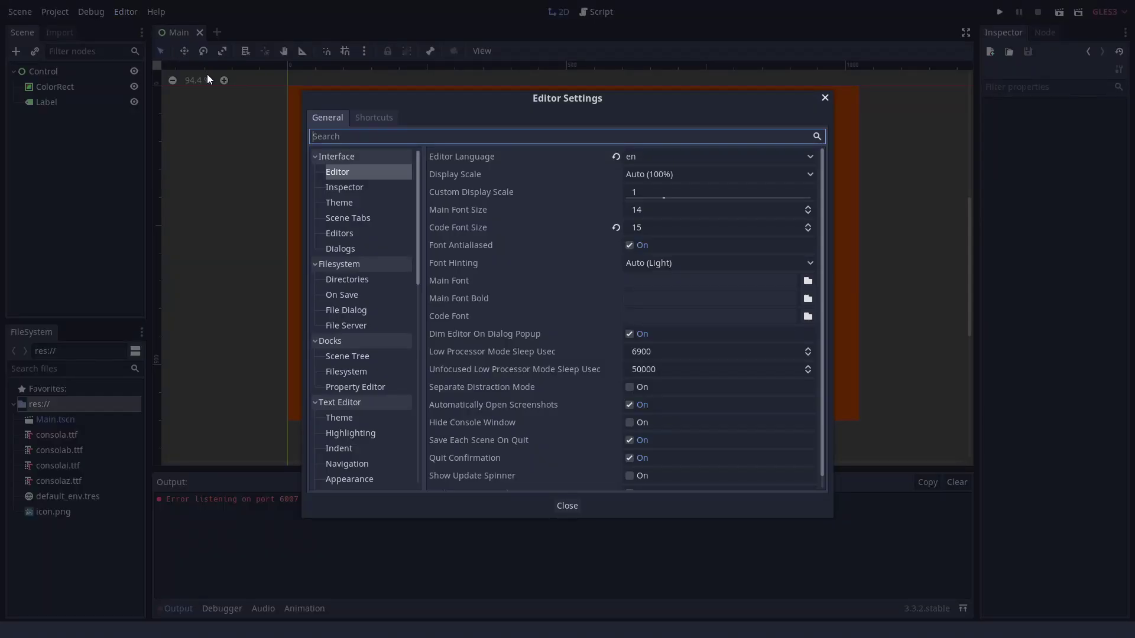
pyautogui.scroll(-6, 372, 230)
pyautogui.scroll(-2, 372, 231)
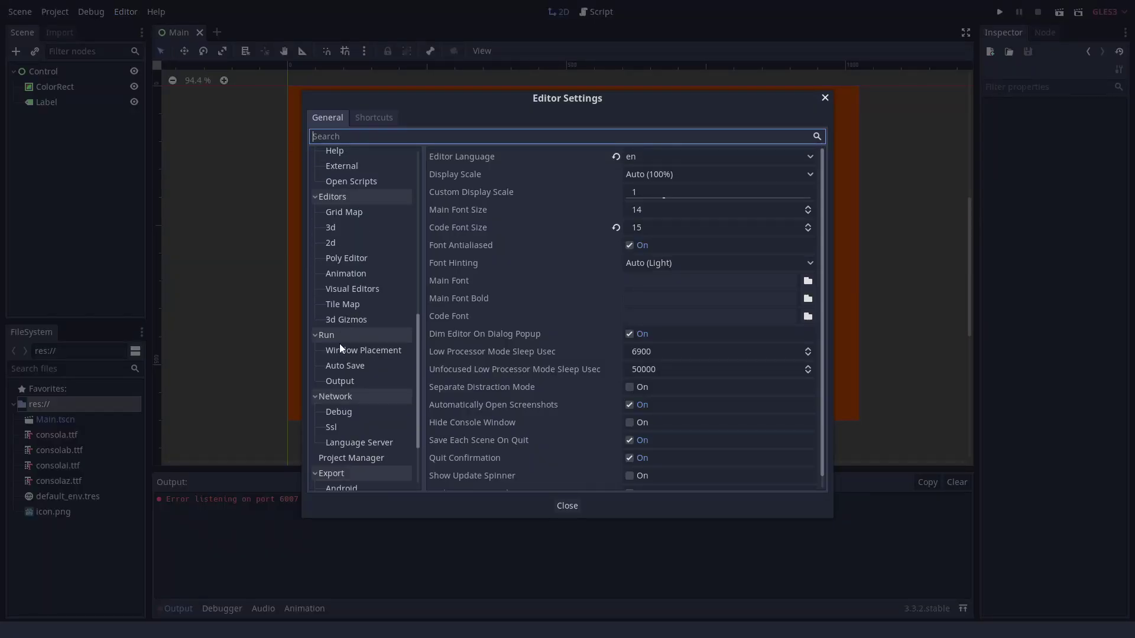
pyautogui.click(341, 411)
pyautogui.click(665, 175)
pyautogui.press('BackSpace')
pyautogui.write('8')
pyautogui.press('Return')
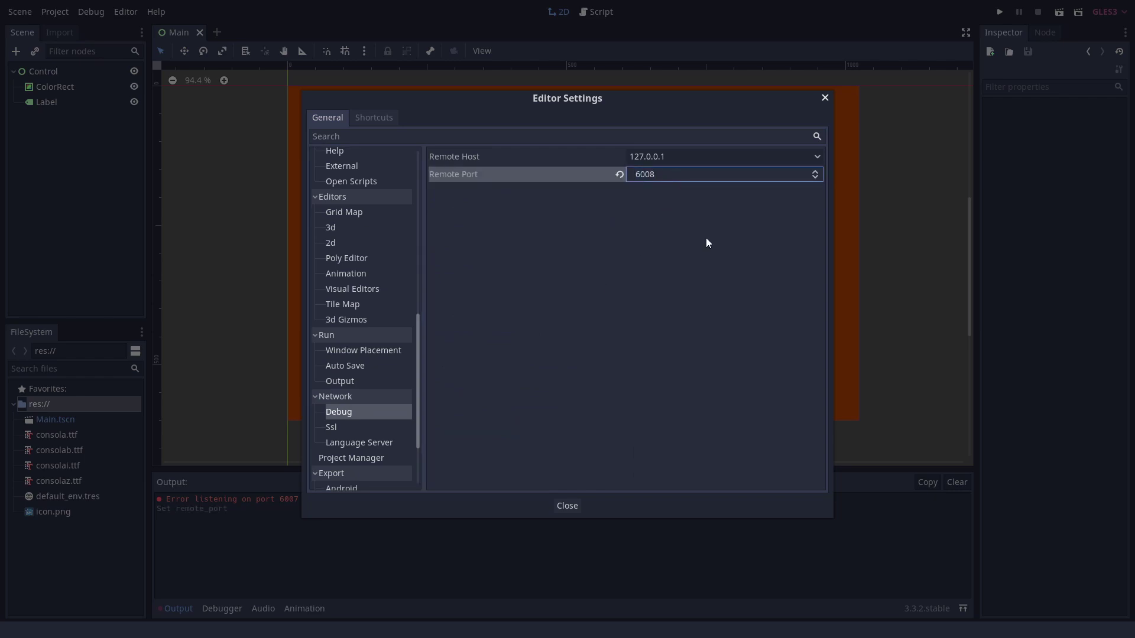
pyautogui.click(567, 505)
pyautogui.click(1001, 11)
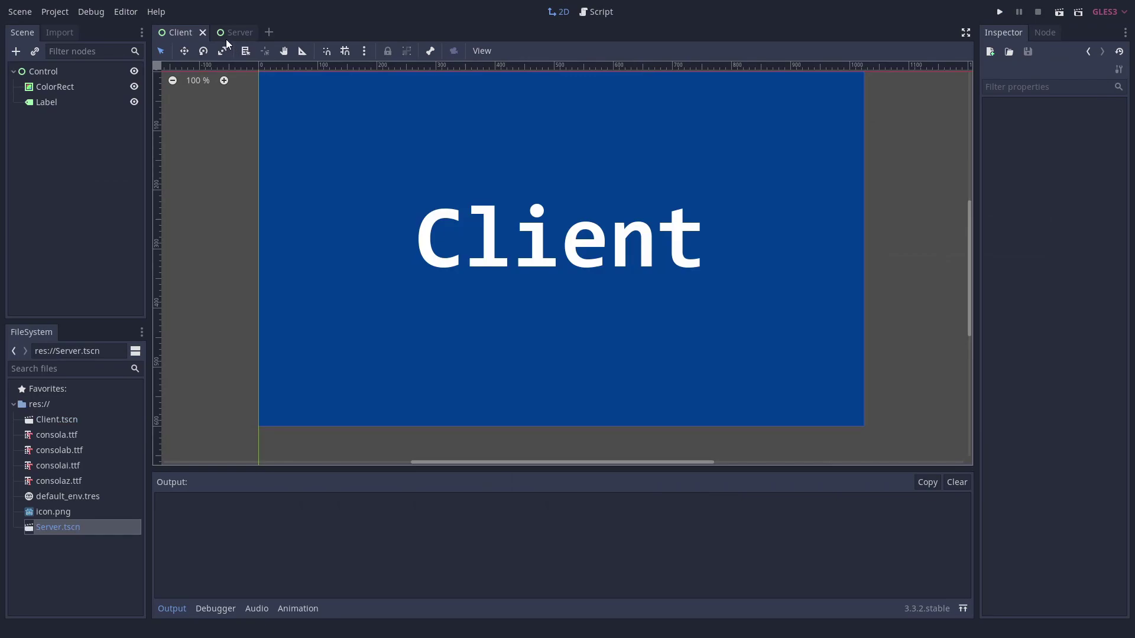
# Run the Client scene from the editor, launch the Multiplayer Game Client&Server project from the Project Manager, and move the Server window aside
pyautogui.click(225, 37)
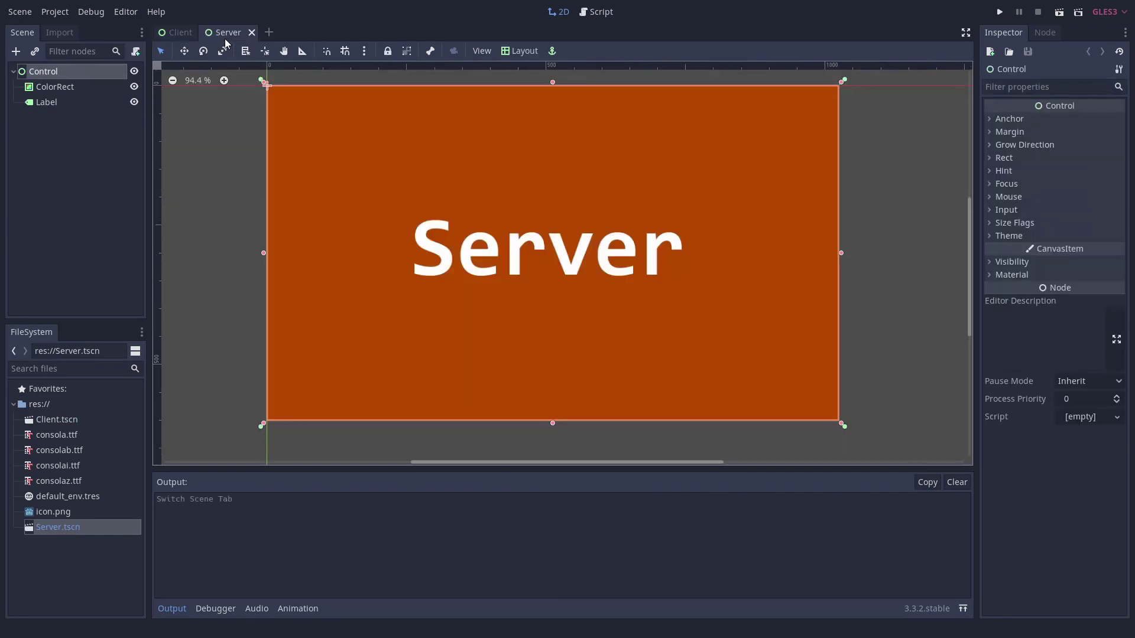
pyautogui.click(175, 32)
pyautogui.click(1059, 12)
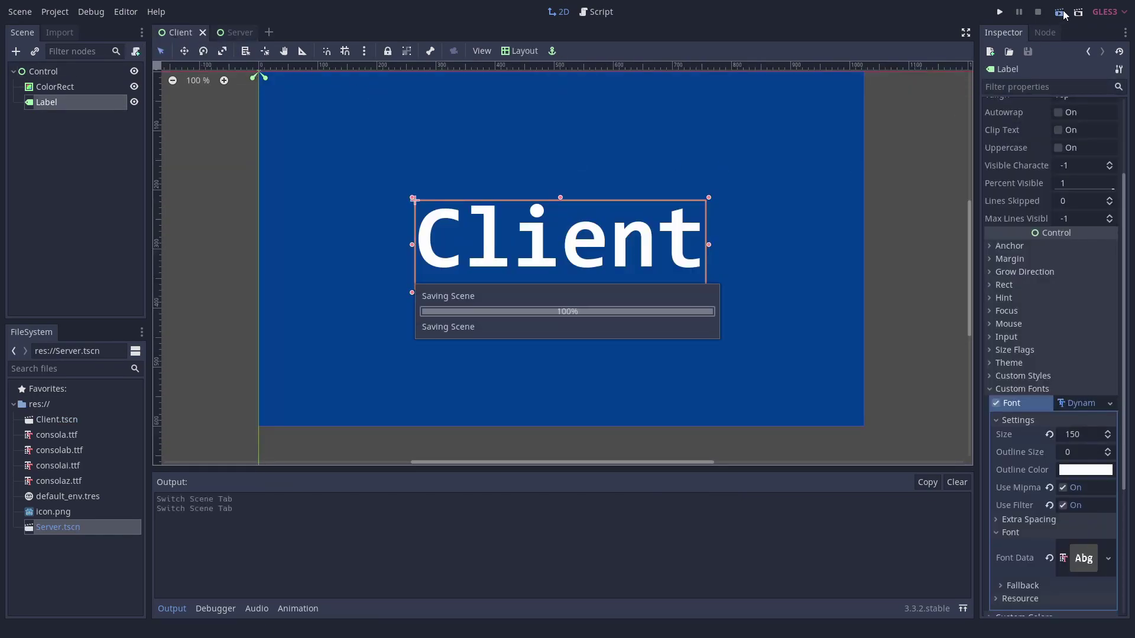
pyautogui.hotkey('alt', 'Tab')
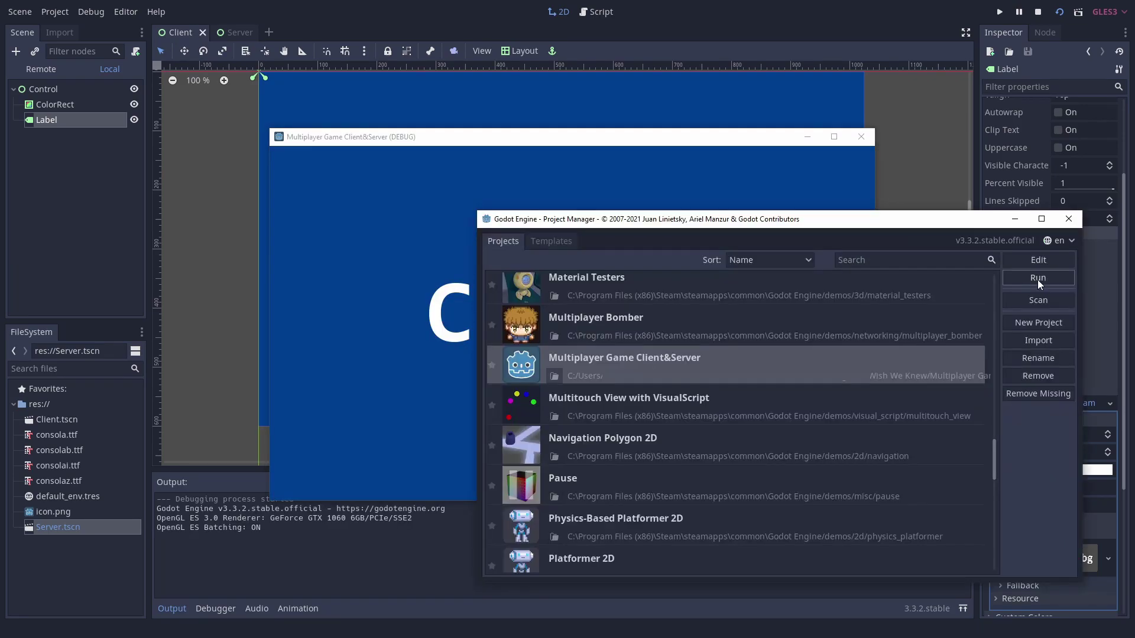
pyautogui.click(1037, 279)
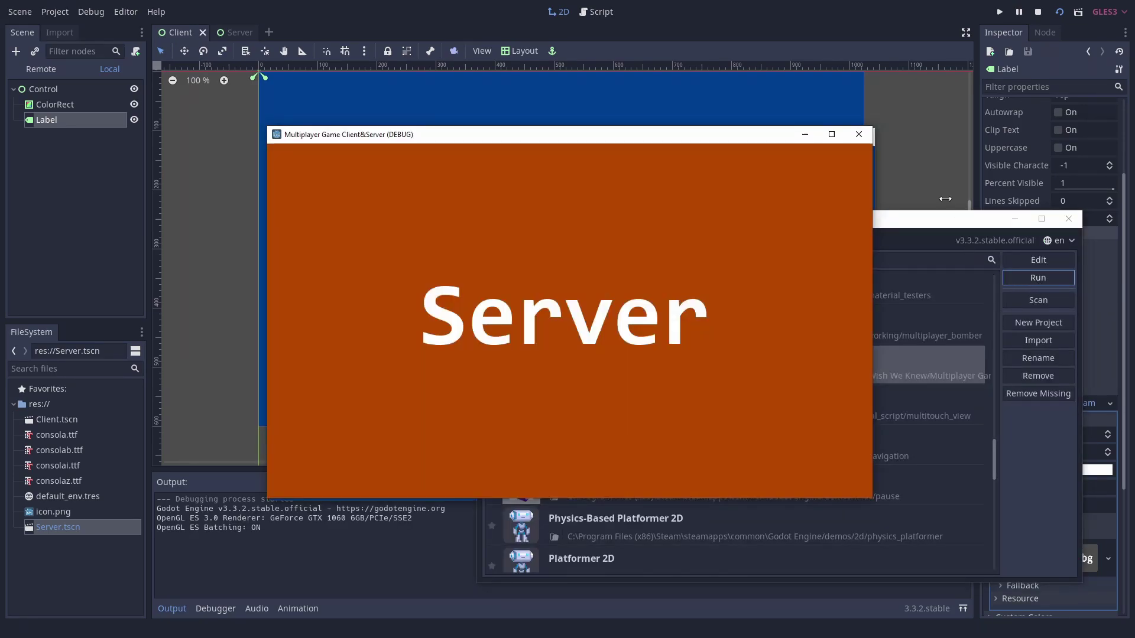
pyautogui.moveTo(676, 136); pyautogui.dragTo(882, 139)
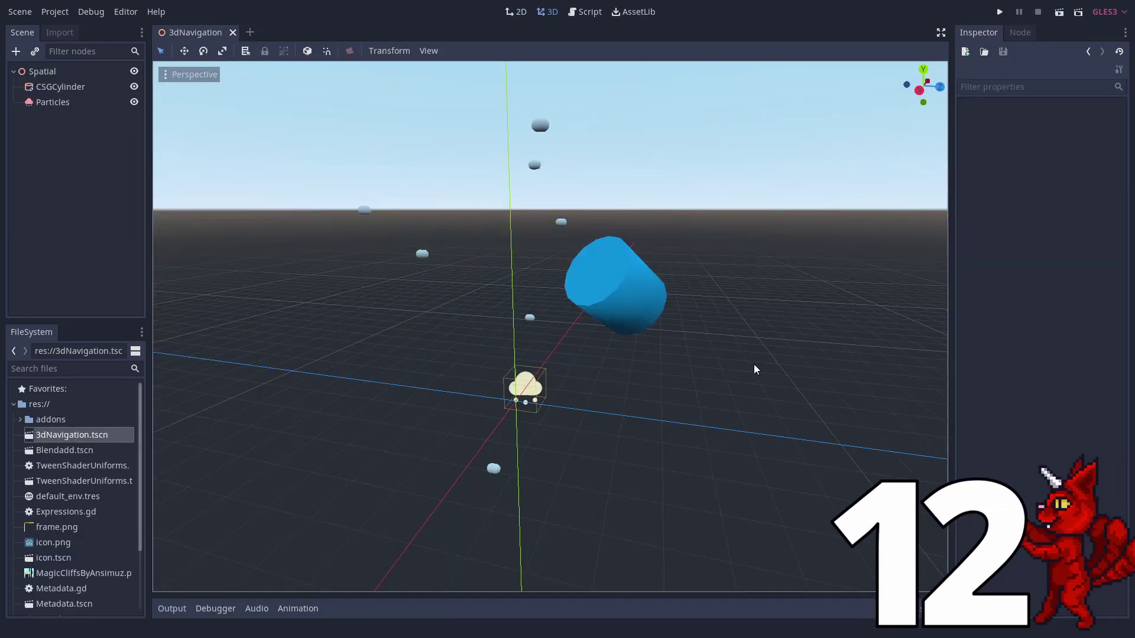
# Inspect the cylinder and particles in the 3dNavigation scene from different angles and distances
pyautogui.moveTo(708, 438); pyautogui.dragTo(640, 451, button='middle')
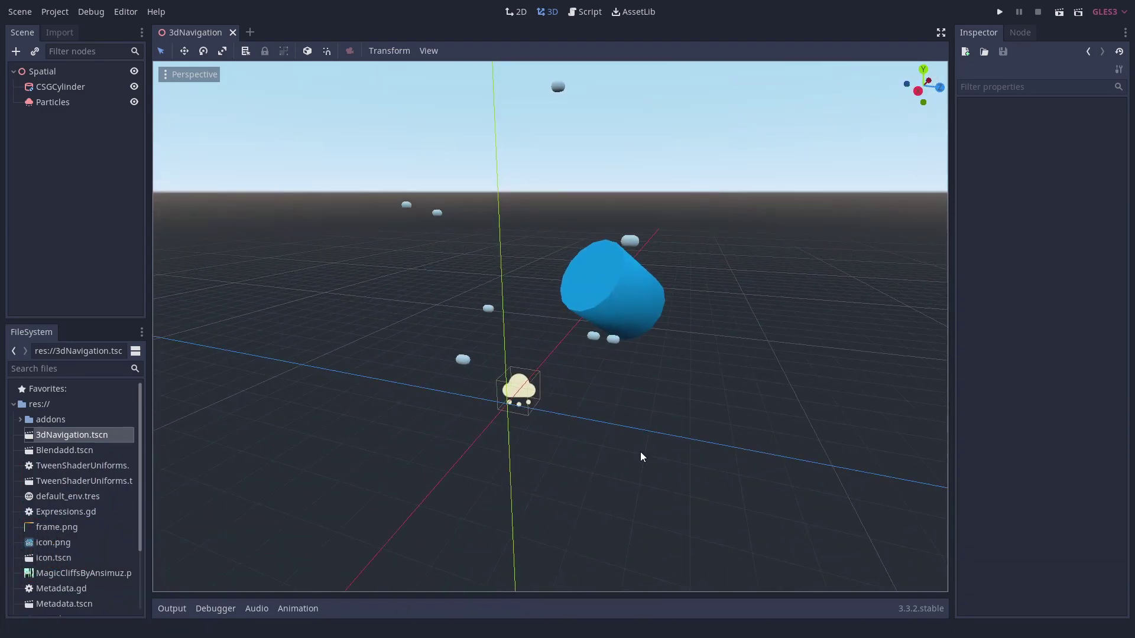
pyautogui.moveTo(588, 395)
pyautogui.mouseDown(button='middle')
pyautogui.moveTo(483, 393)
pyautogui.moveTo(612, 381)
pyautogui.moveTo(594, 406)
pyautogui.mouseUp(button='middle')
pyautogui.click(613, 381)
pyautogui.scroll(3, 643, 402)
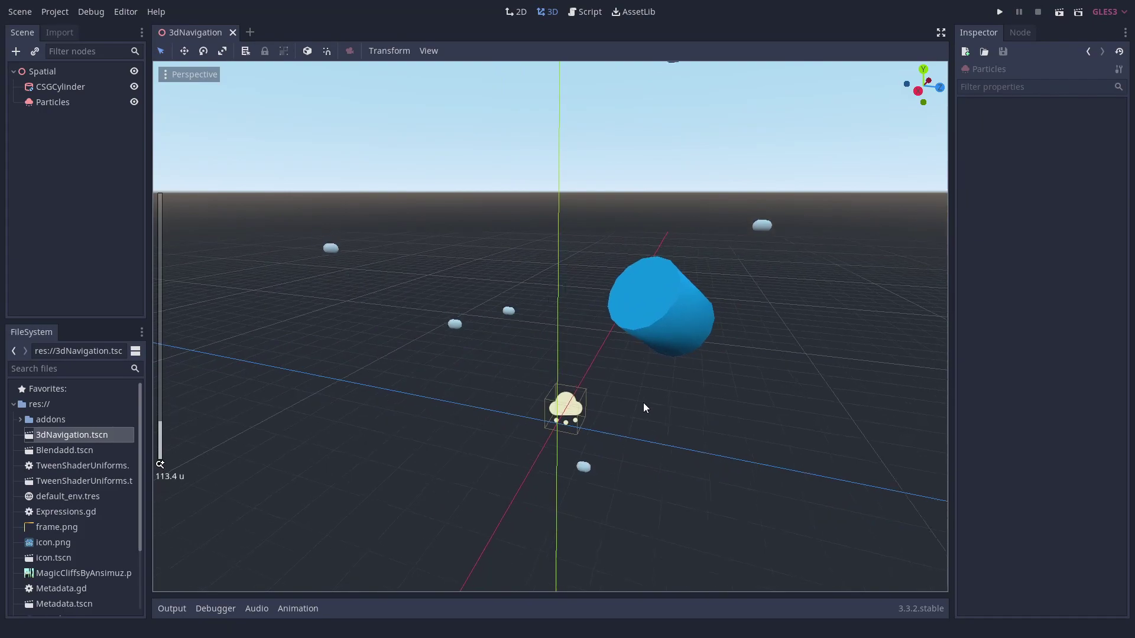
pyautogui.scroll(3, 651, 390)
pyautogui.scroll(-5, 656, 385)
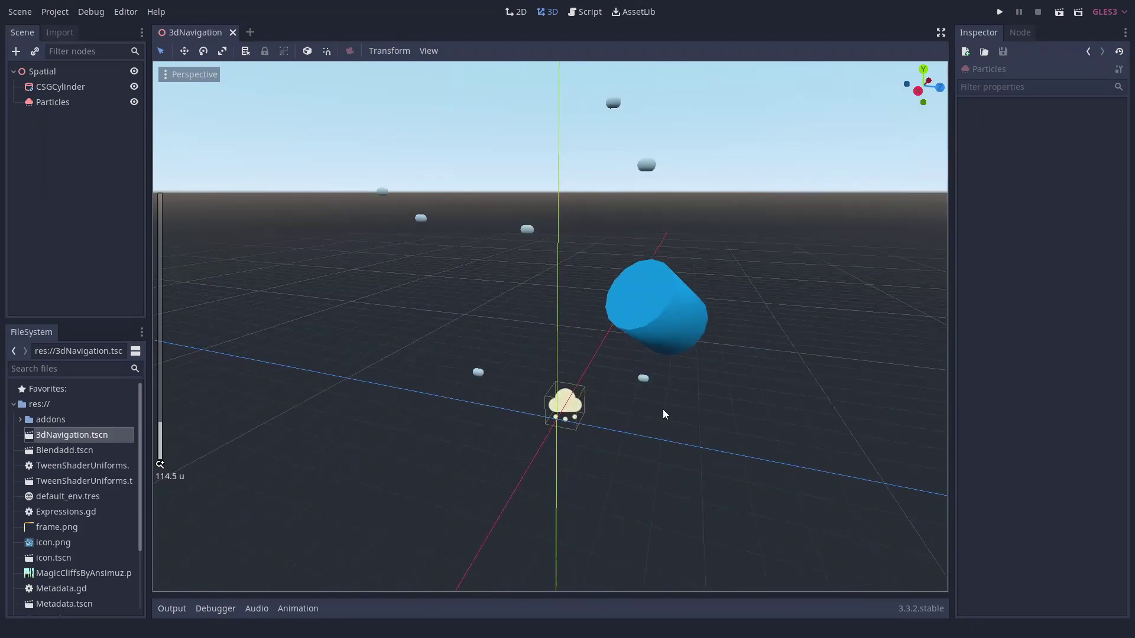
# Filter the editor settings for "navig" and review the 3D orbit, pan and zoom modifier options
pyautogui.click(126, 11)
pyautogui.click(143, 27)
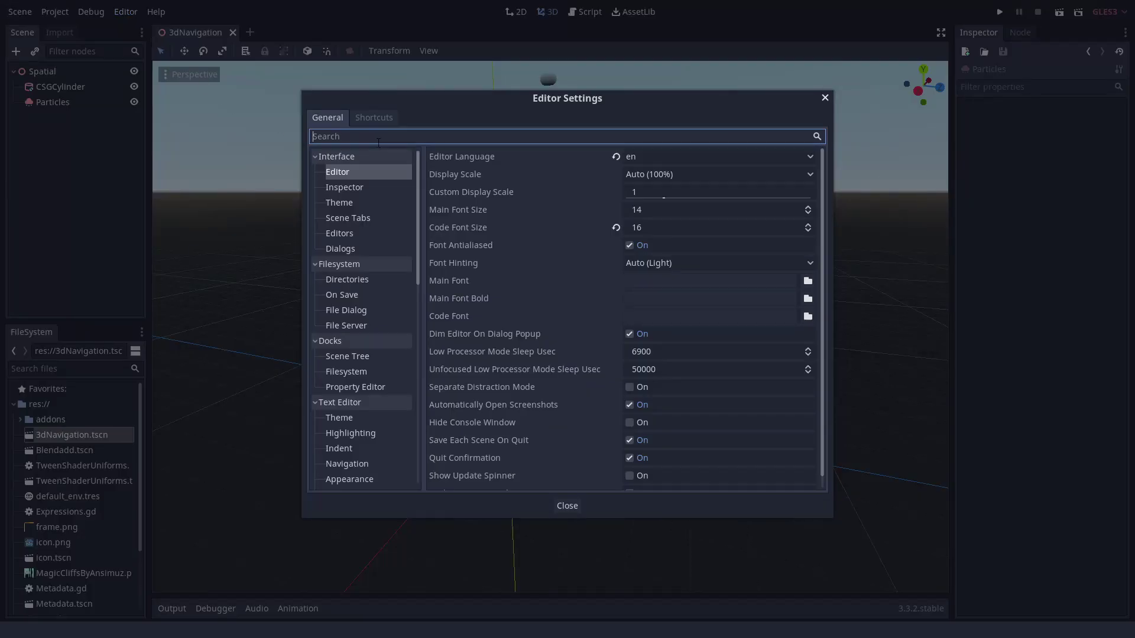
pyautogui.write('navig')
pyautogui.click(342, 204)
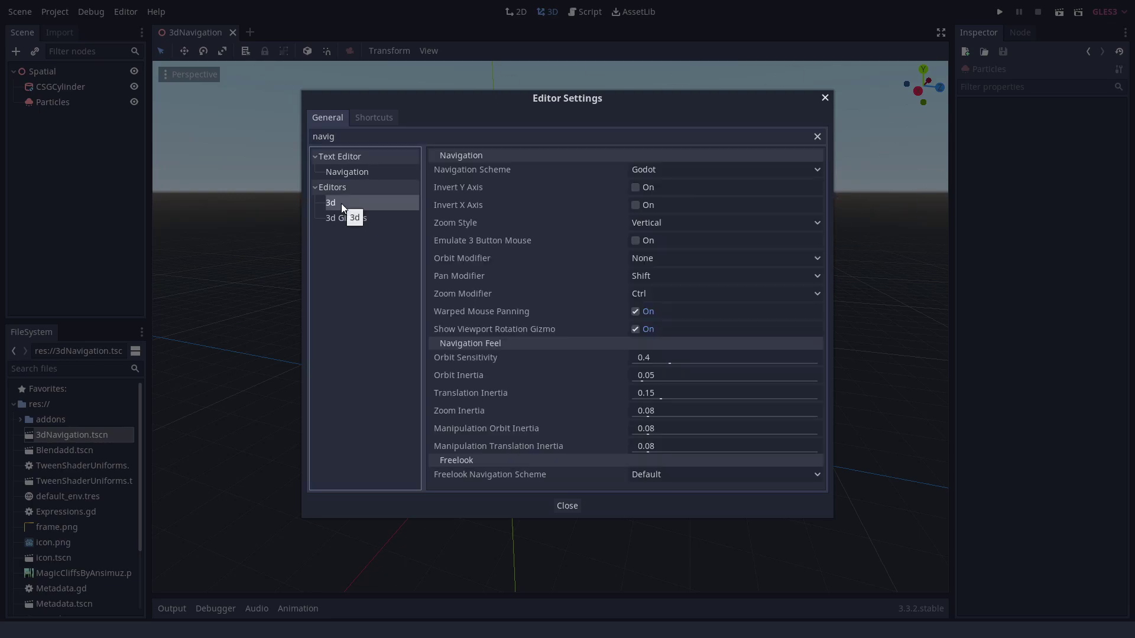
pyautogui.click(649, 260)
pyautogui.click(654, 276)
pyautogui.click(662, 276)
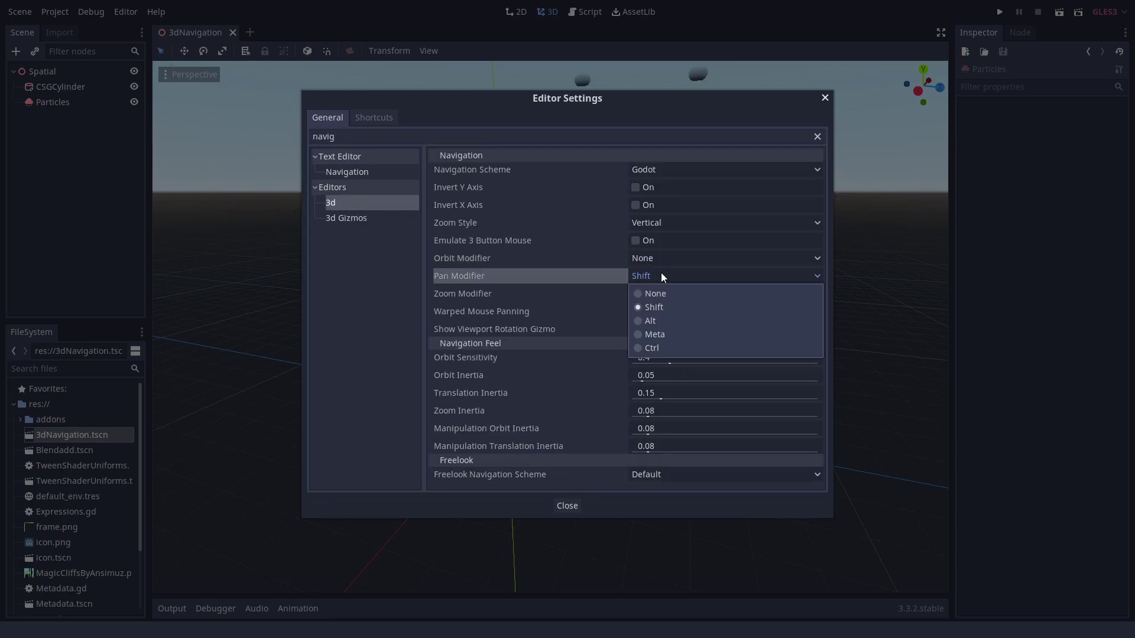
pyautogui.click(662, 275)
pyautogui.click(666, 290)
pyautogui.click(668, 293)
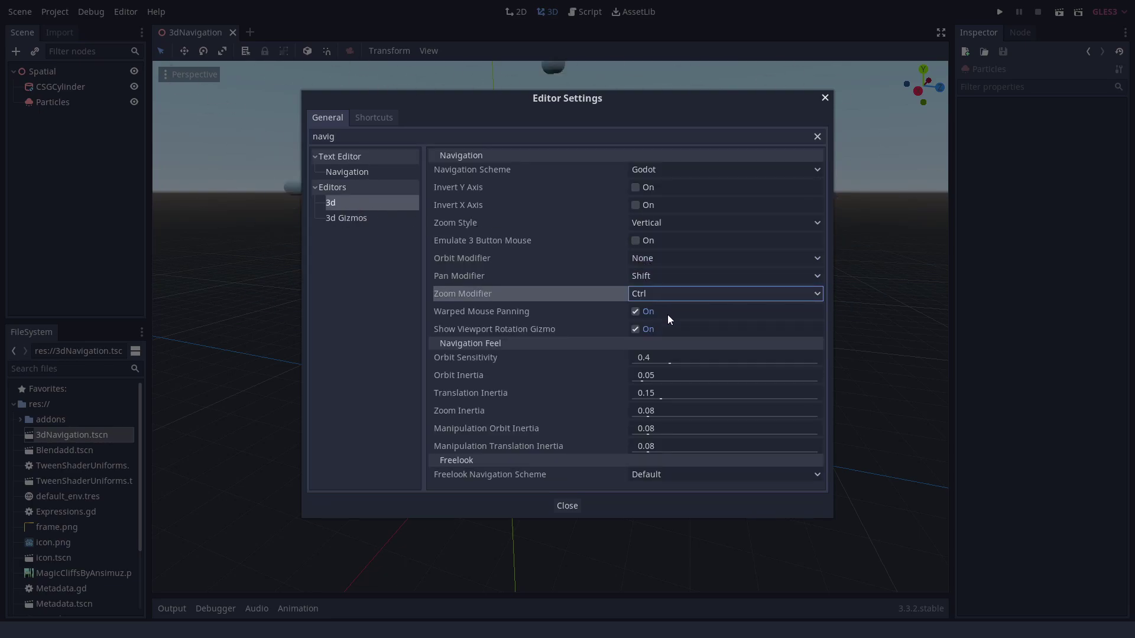
# Enable Emulate 3 Button Mouse for 3D navigation and try zooming and orbiting around the scene
pyautogui.click(636, 241)
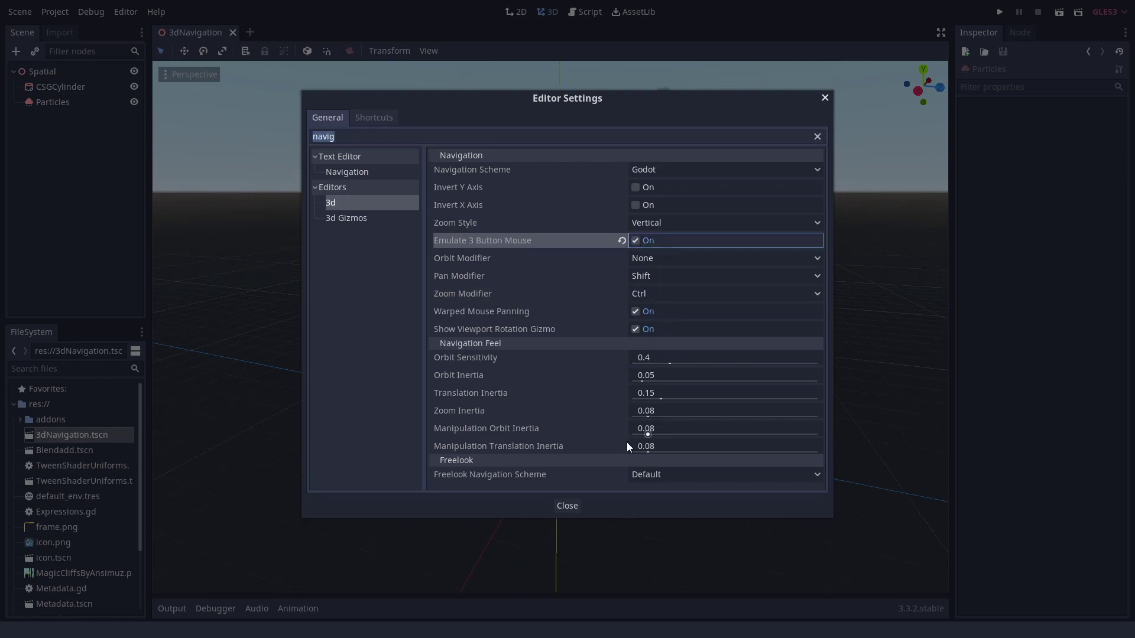
pyautogui.click(567, 506)
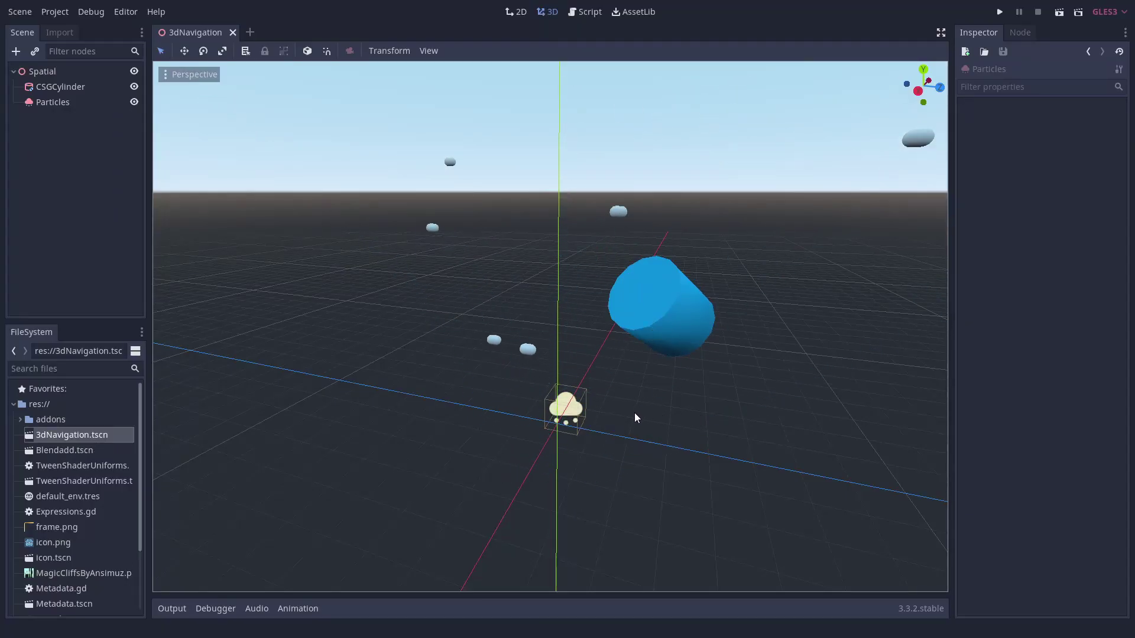
pyautogui.scroll(-1, 634, 413)
pyautogui.scroll(5, 626, 415)
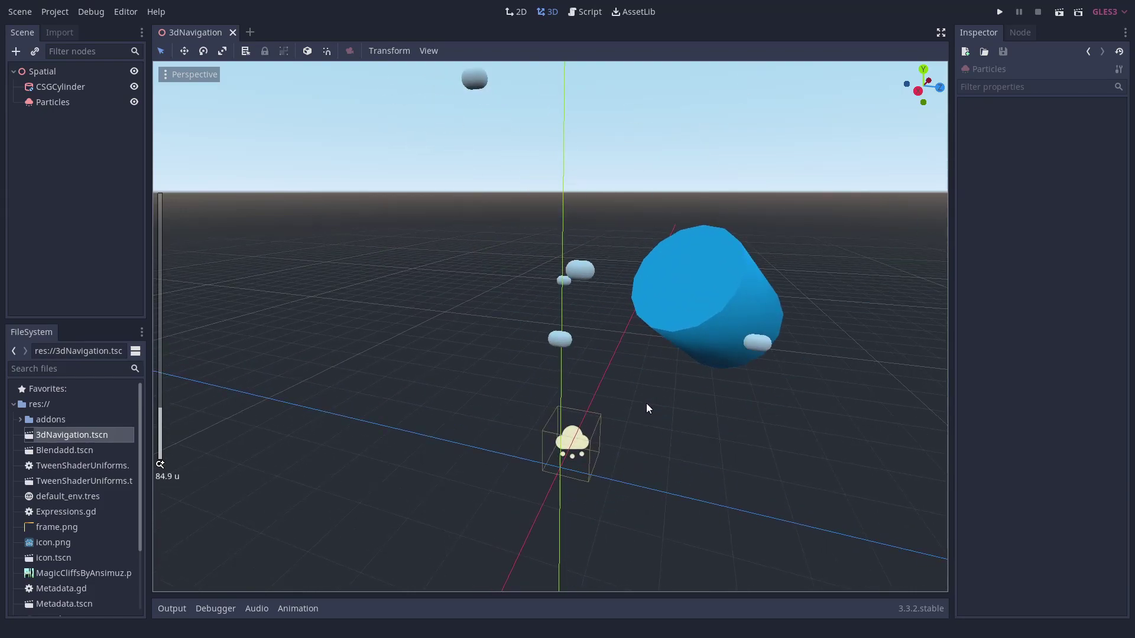
pyautogui.keyDown('alt'); pyautogui.moveTo(592, 410); pyautogui.dragTo(721, 383); pyautogui.keyUp('alt')
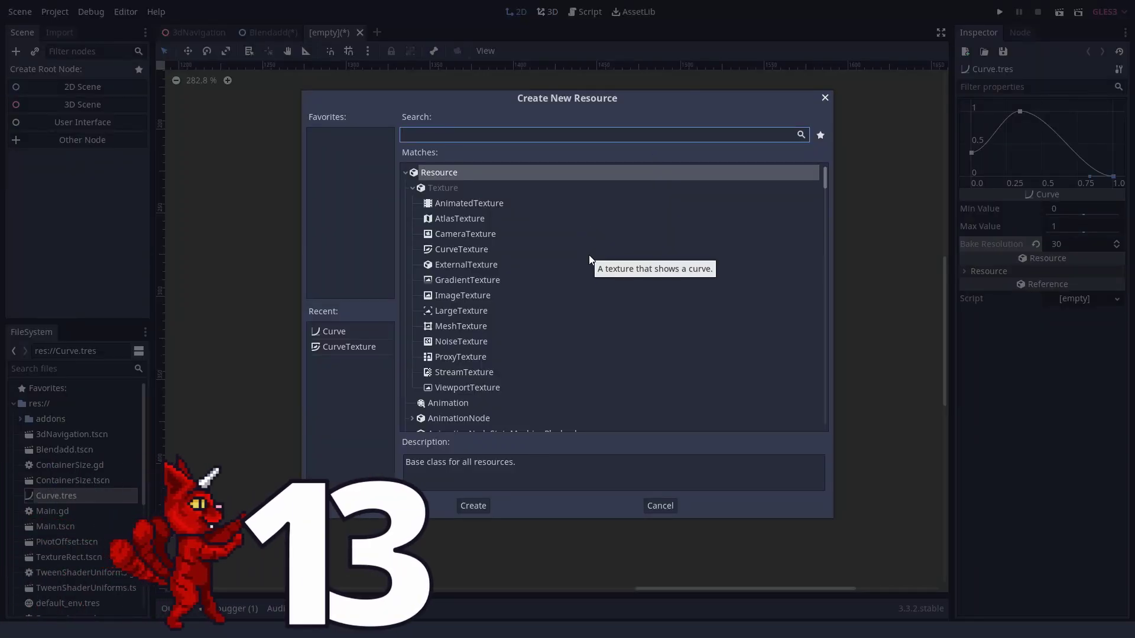
# Create a NoiseTexture resource and assign a new OpenSimplexNoise to its noise property
pyautogui.write('noise')
pyautogui.doubleClick(473, 251)
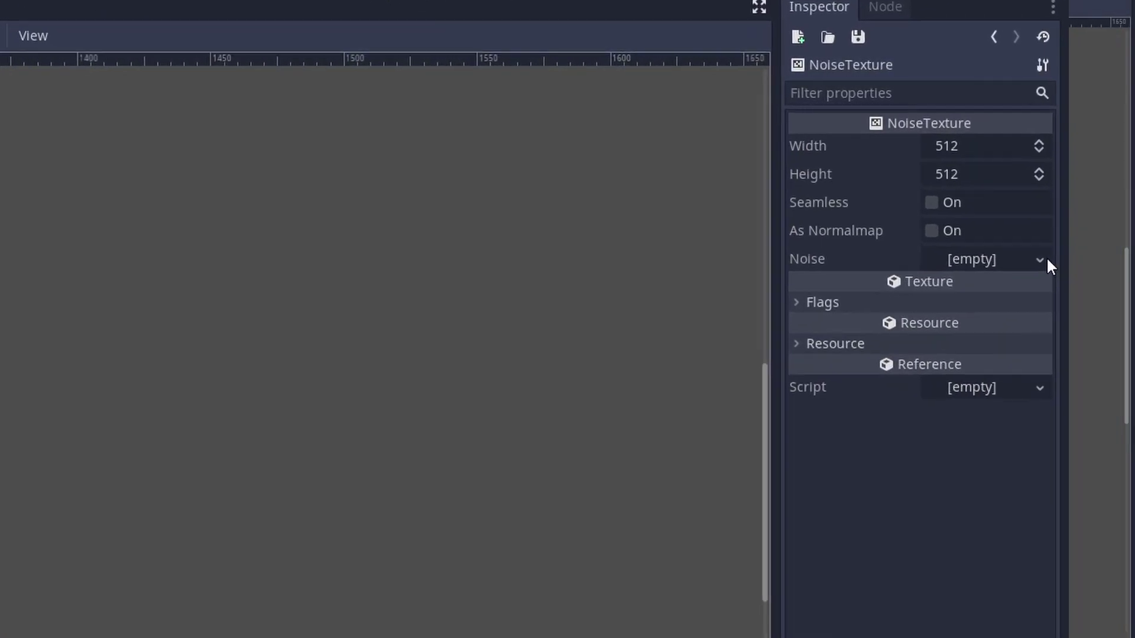
pyautogui.click(1117, 191)
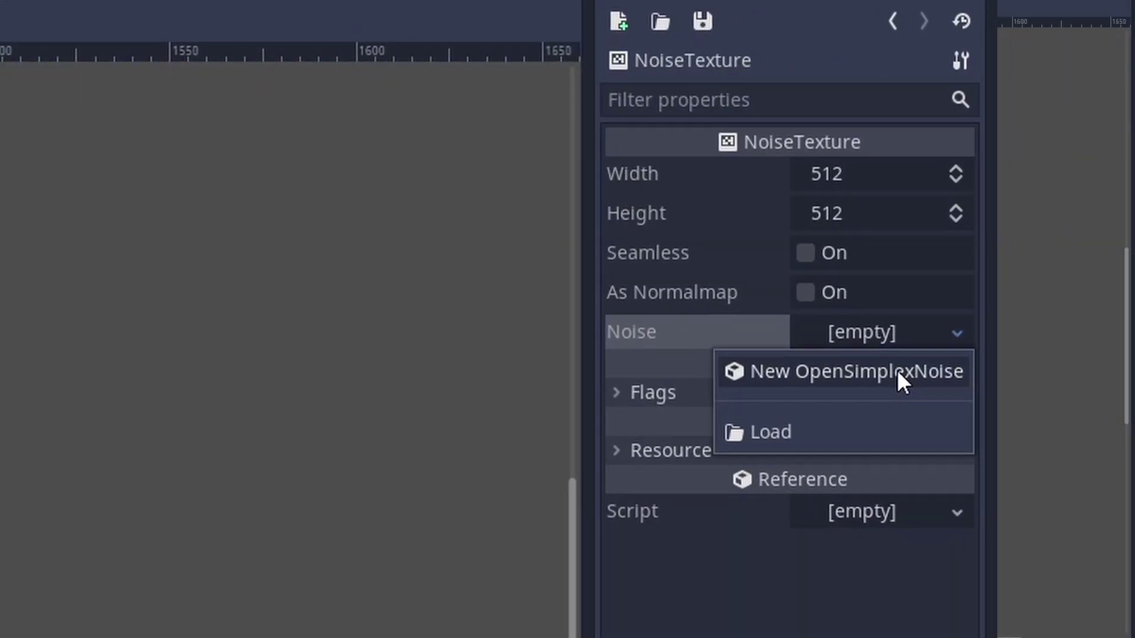
pyautogui.click(1090, 207)
pyautogui.click(1083, 197)
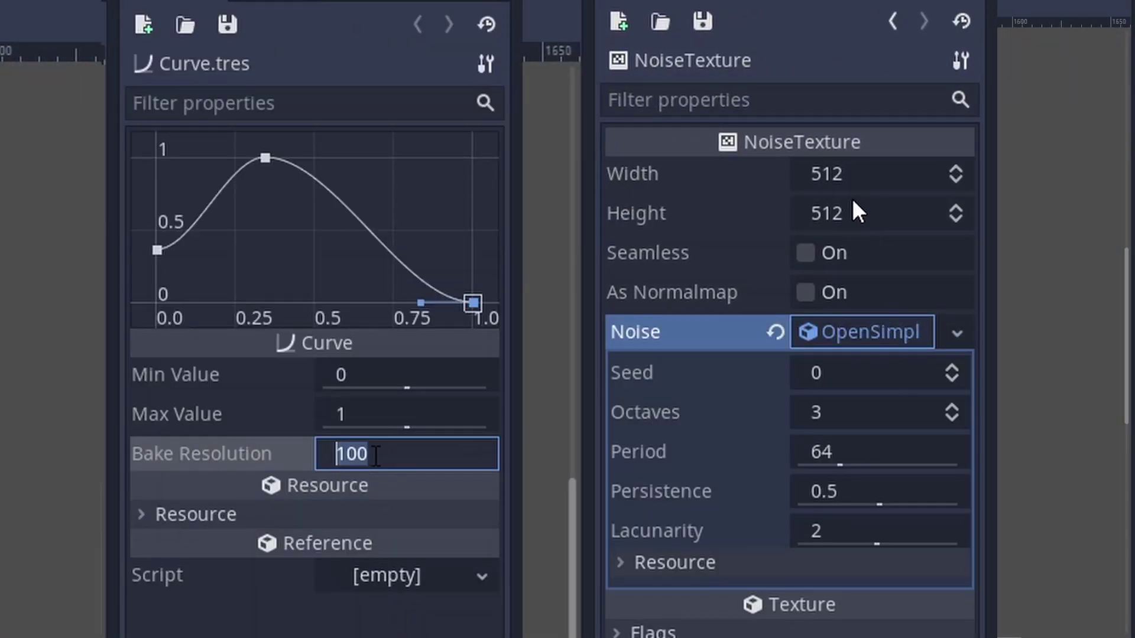
# Set the NoiseTexture's width and height to 200
pyautogui.click(843, 175)
pyautogui.write('200')
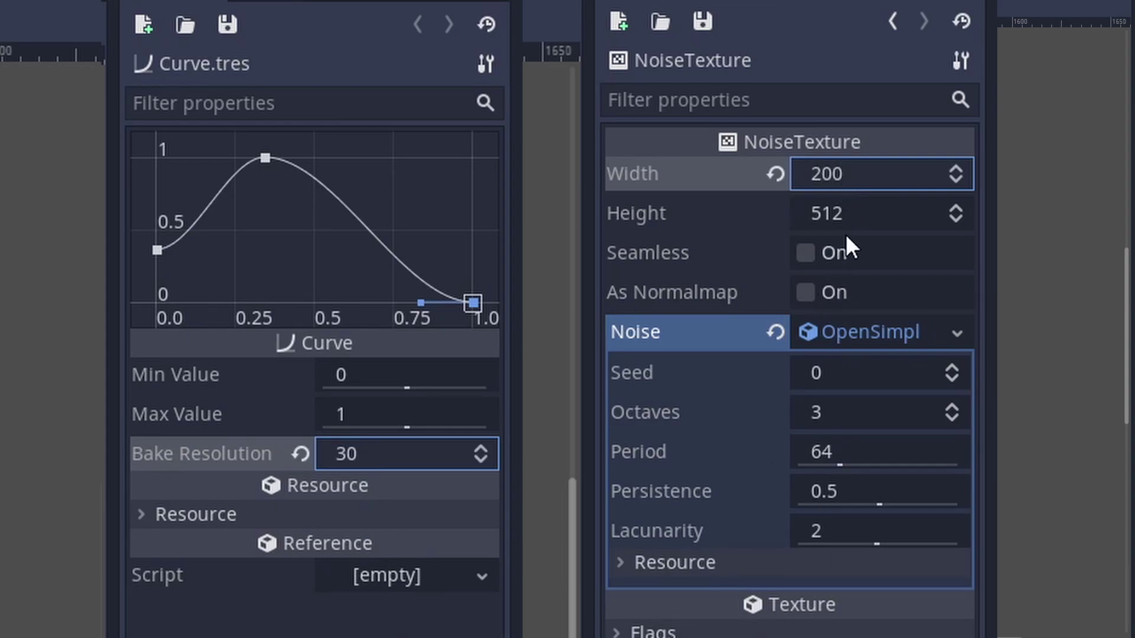
pyautogui.click(877, 227)
pyautogui.write('200')
pyautogui.press('Return')
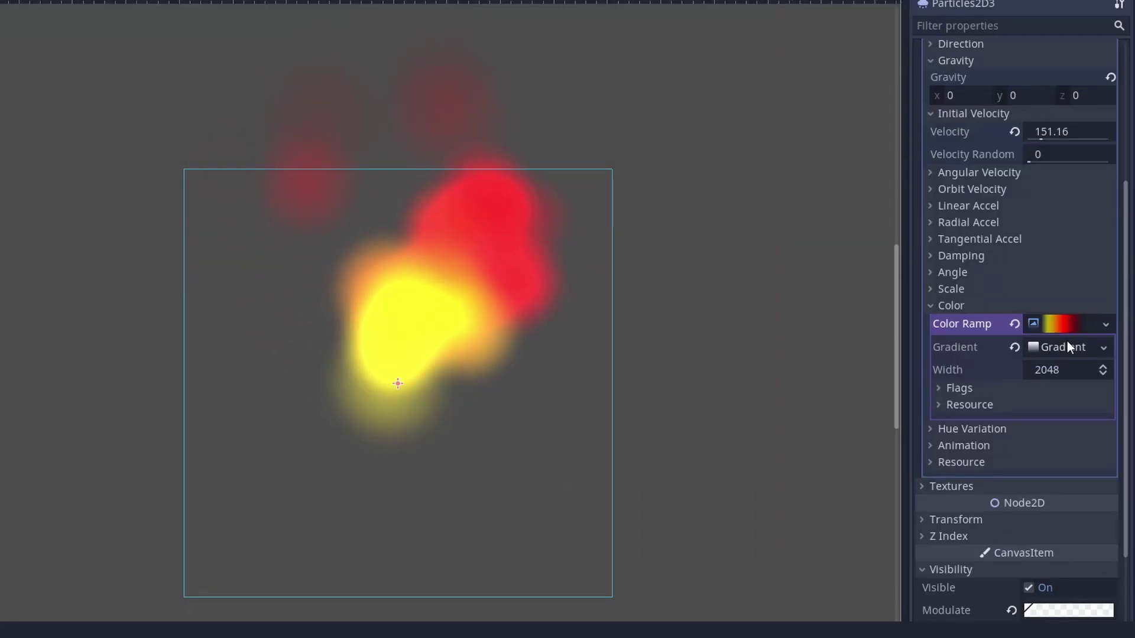
# Expand the particle color ramp's gradient, try small texture widths starting from 1, and set the width to 20
pyautogui.click(1066, 345)
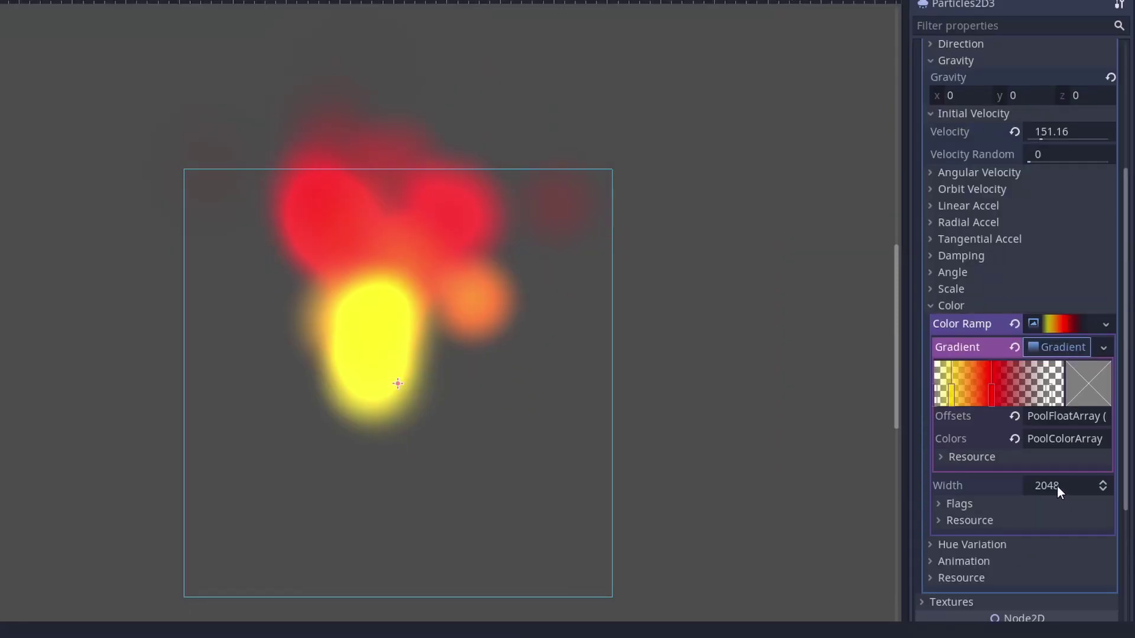
pyautogui.click(1057, 485)
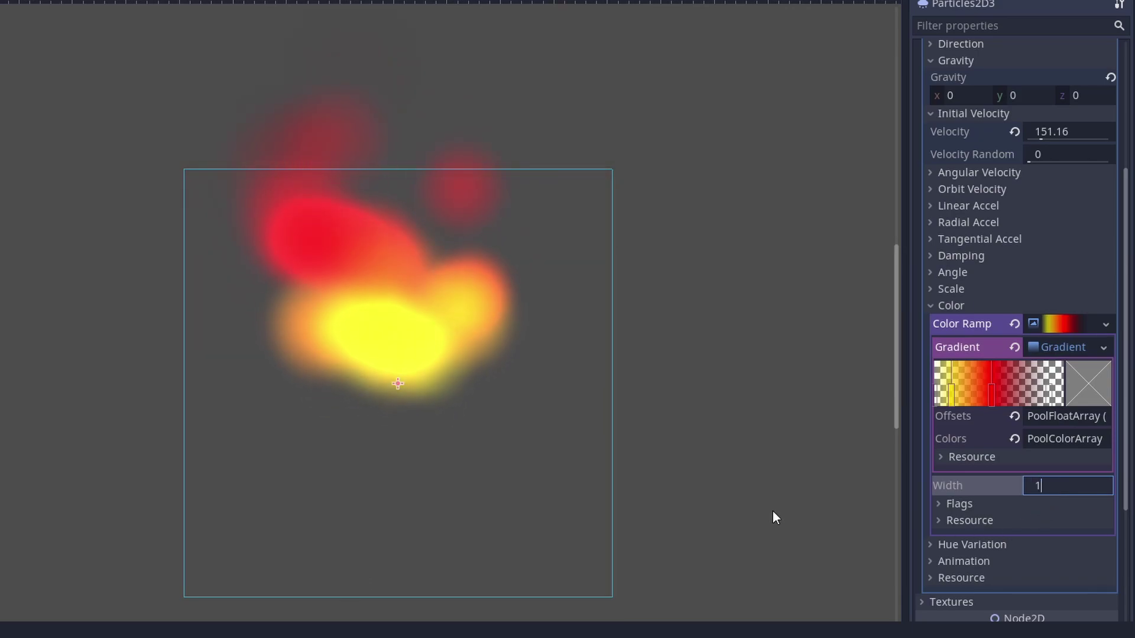
pyautogui.write('1')
pyautogui.press('Return')
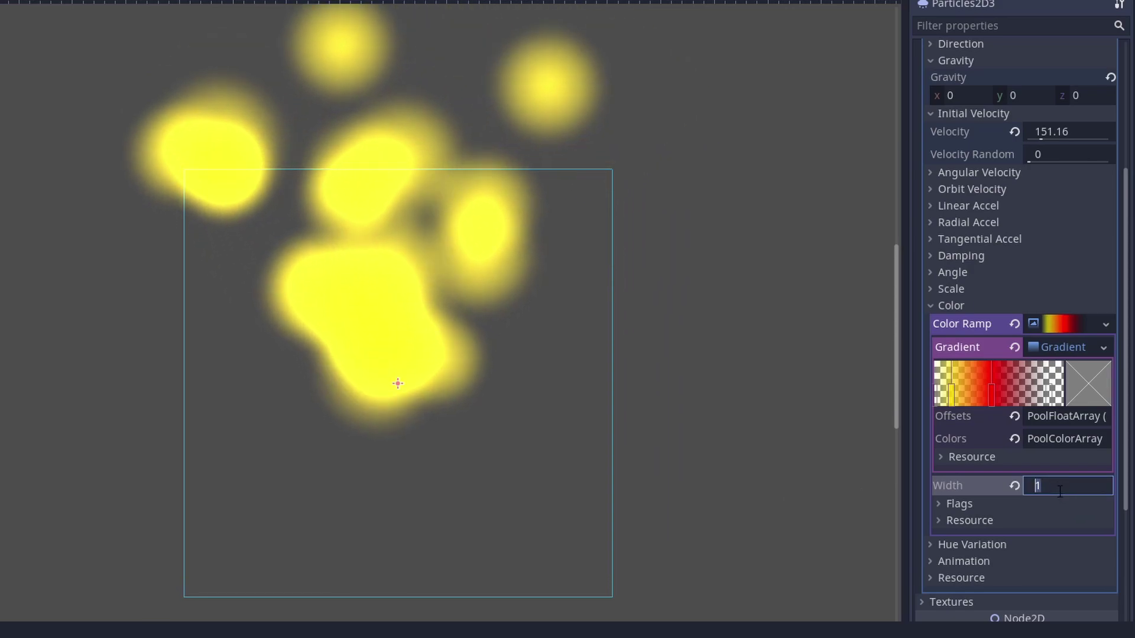
pyautogui.press('Up')
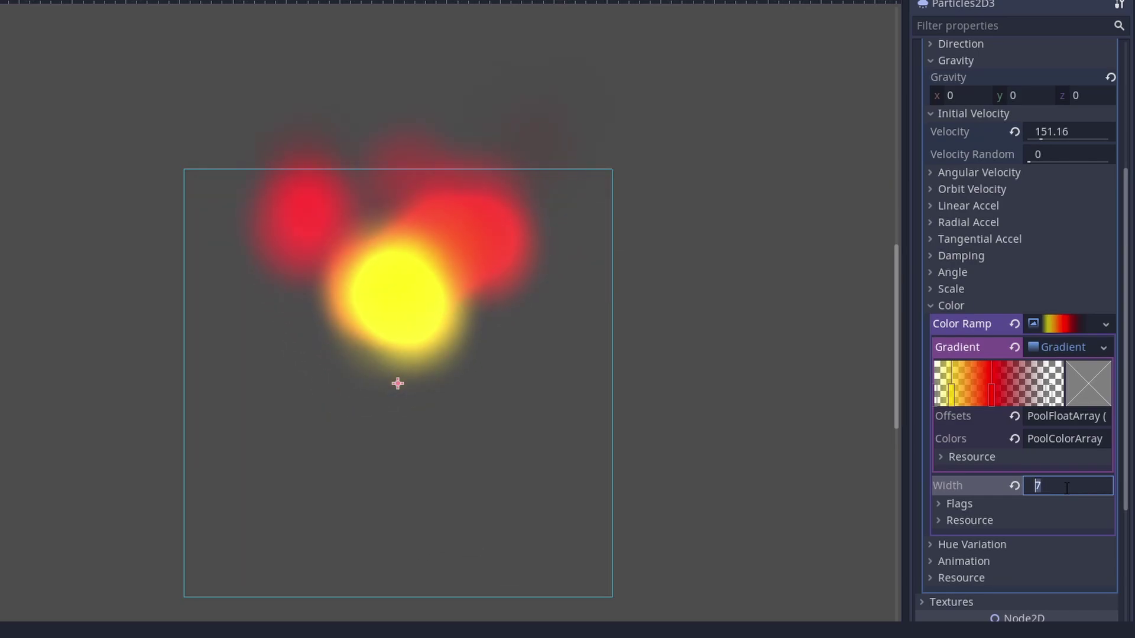
pyautogui.write('20')
pyautogui.press('Return')
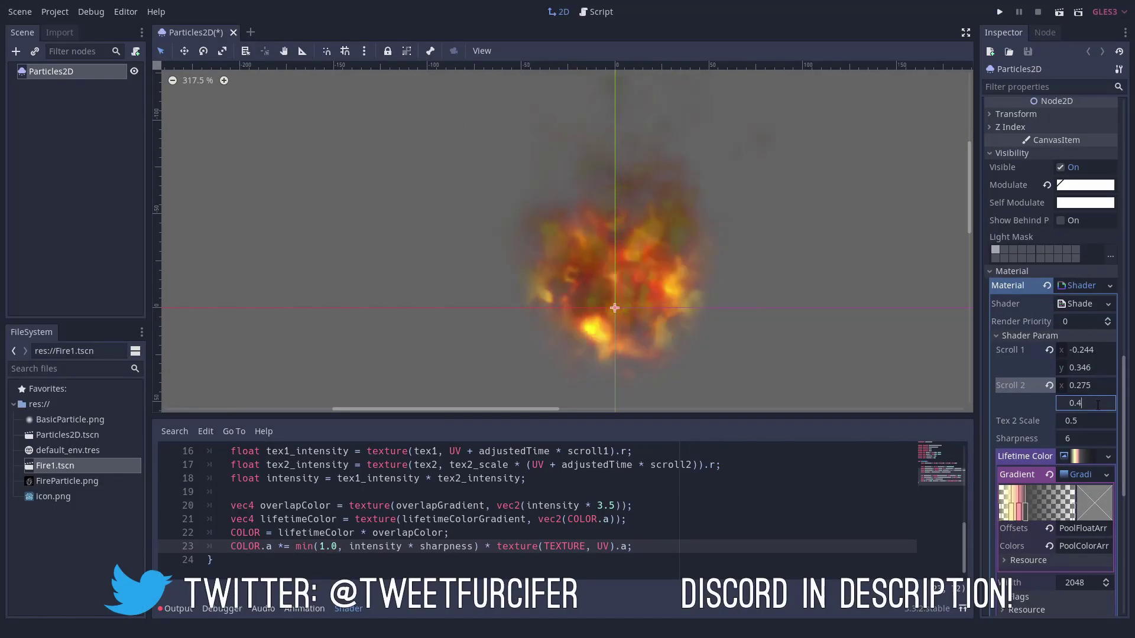
# Set the y component of the fire shader's Scroll 2 parameter to 0.494
pyautogui.write('94')
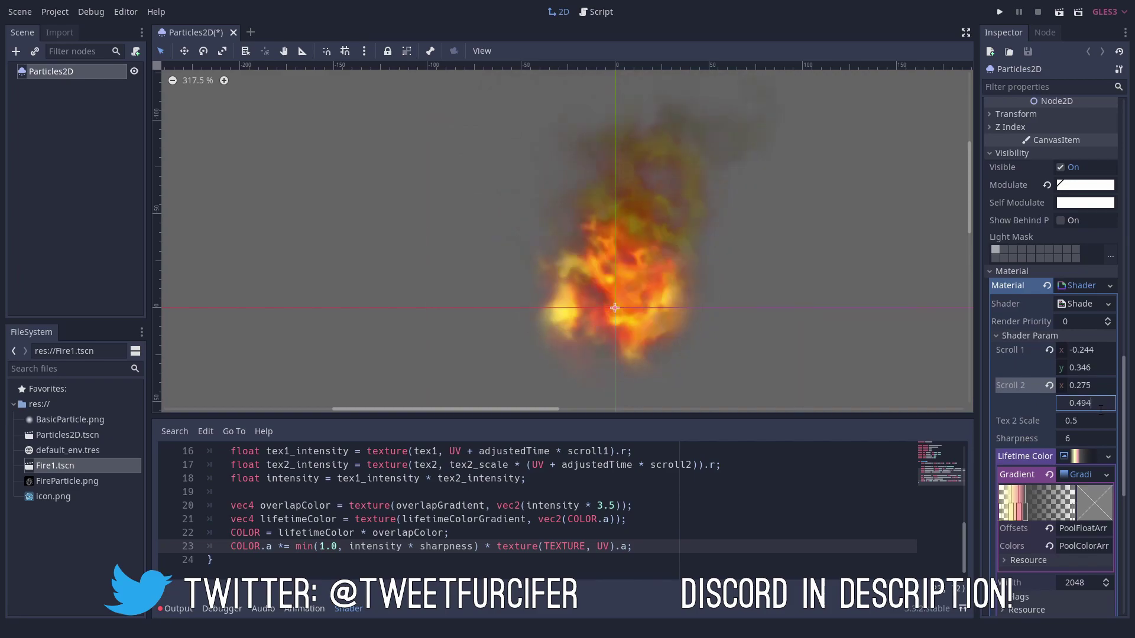
pyautogui.press('Return')
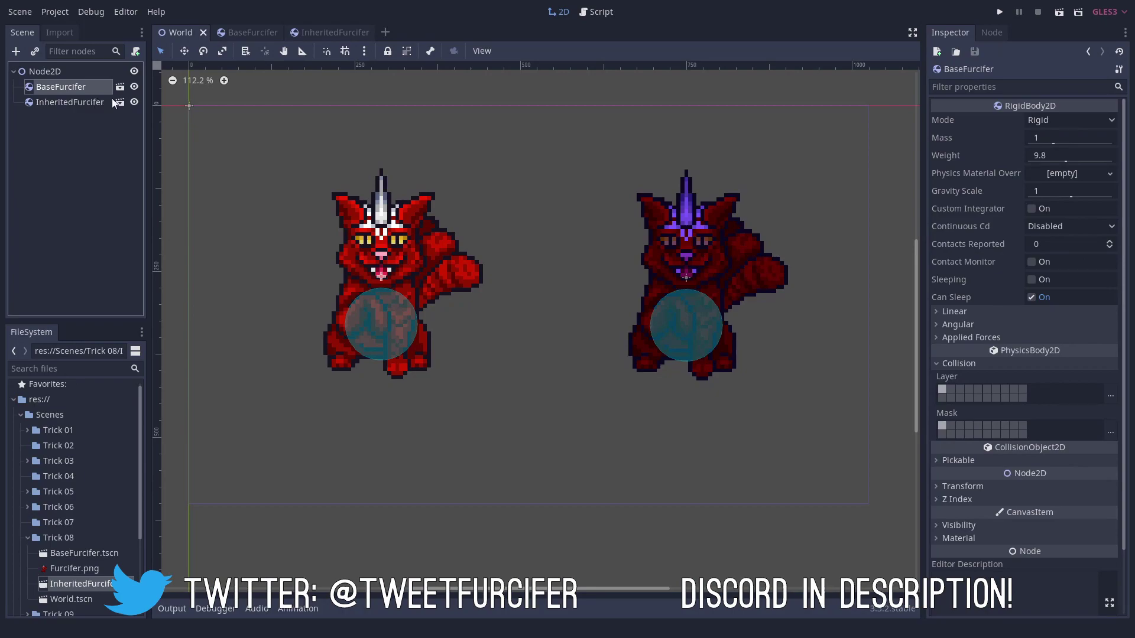
# Switch from the World scene to the open BaseFurcifer scene
pyautogui.click(239, 34)
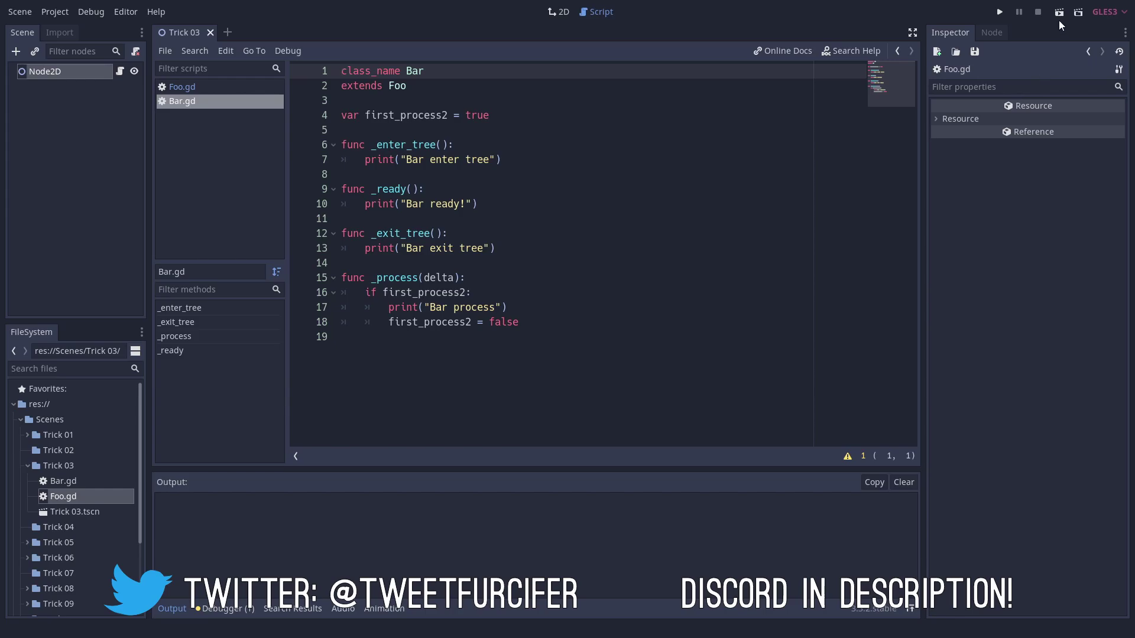
# Run the current Trick 03 scene to test the Foo and Bar scripts
pyautogui.click(1056, 18)
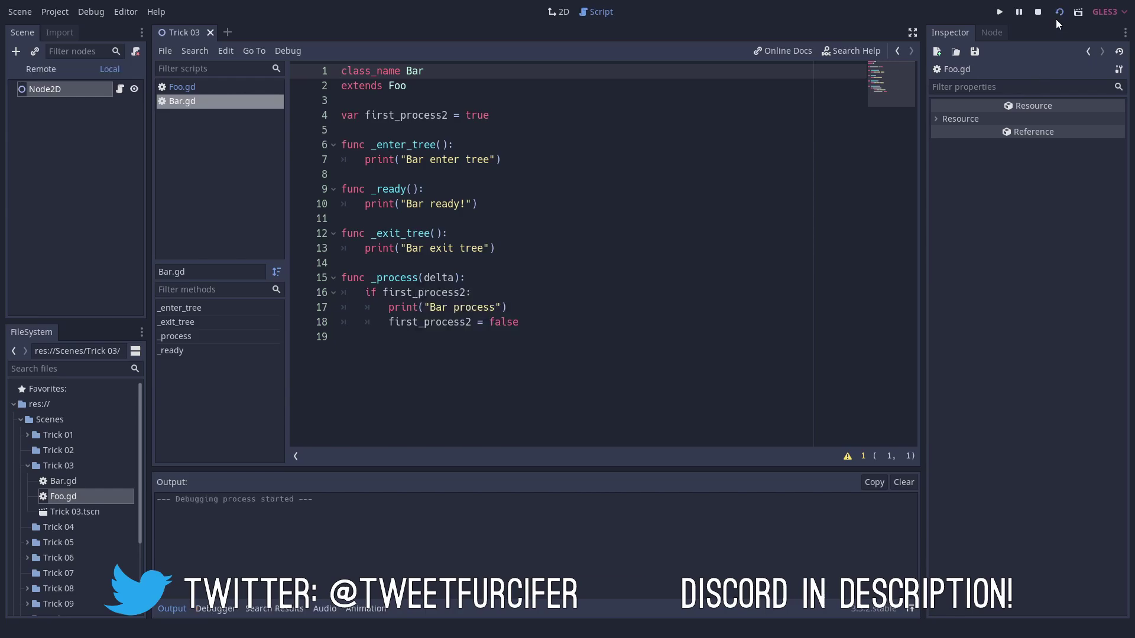